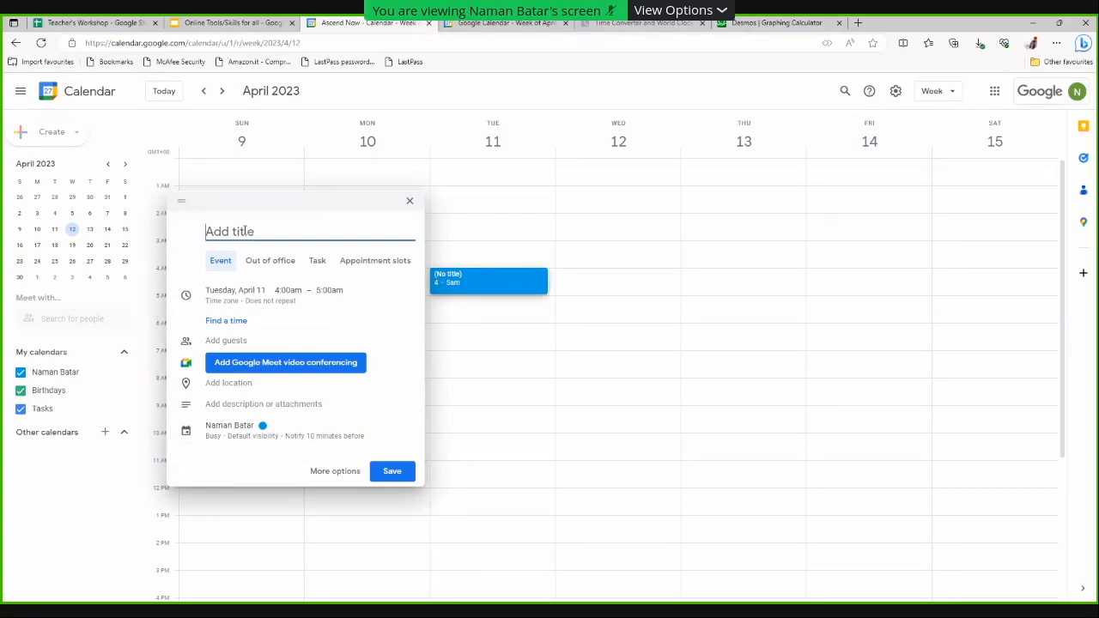
Leave the untitled April 11 event unsaved and show the week containing August 1, 2023
click(126, 164)
click(126, 164)
click(125, 164)
click(62, 282)
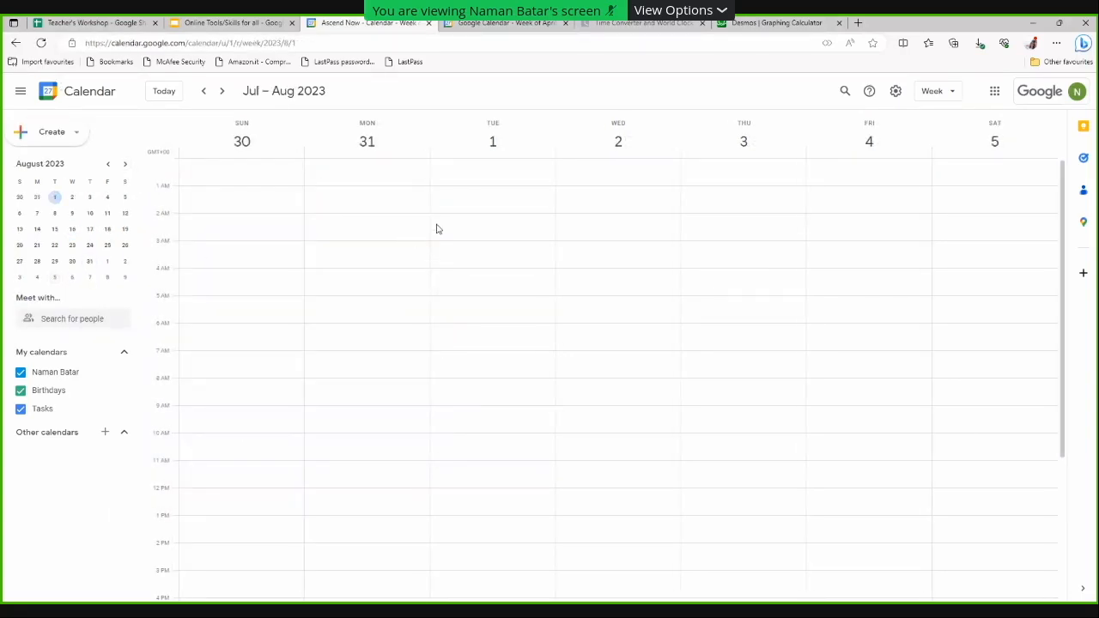
Create an event on Tuesday, August 1 titled with the person's first name and "JKT", starting at 3:00am
click(492, 260)
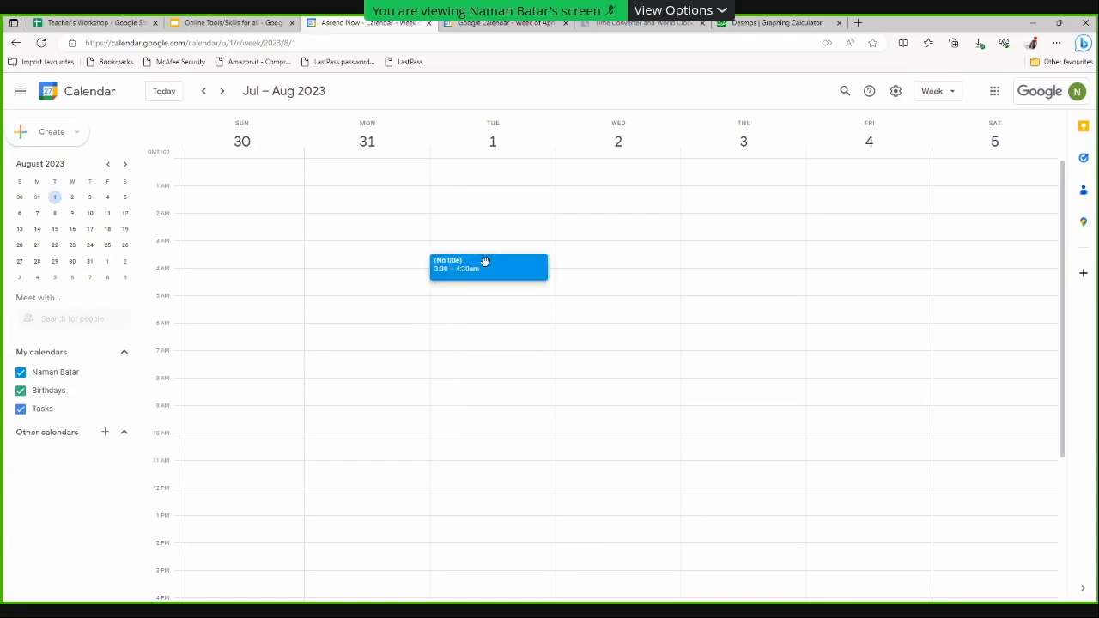
text(Naman JKT)
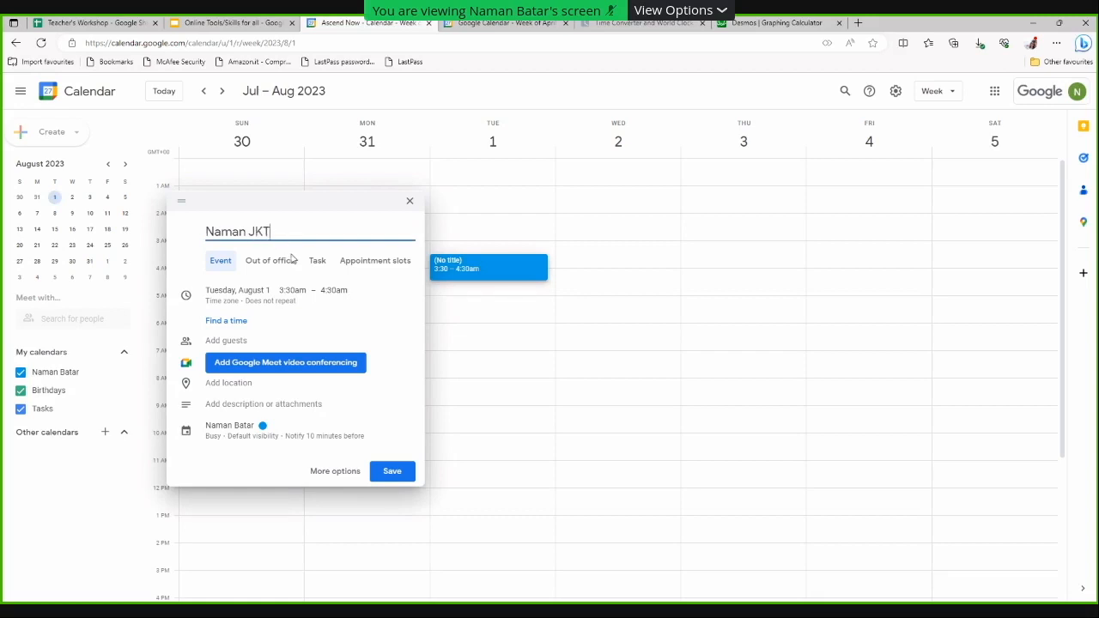
click(291, 292)
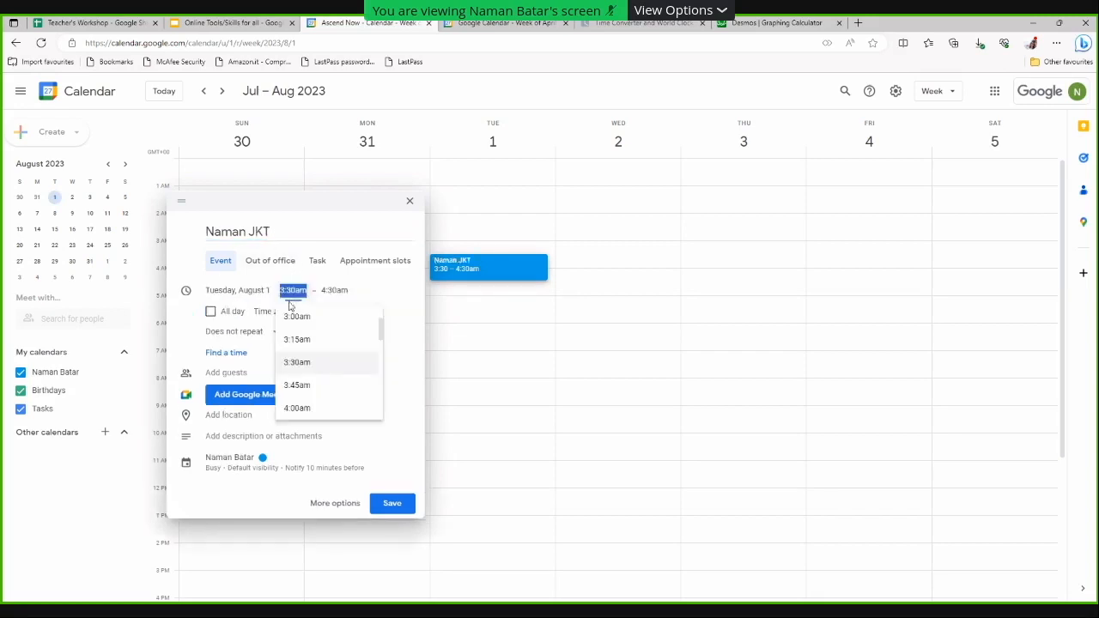
click(293, 316)
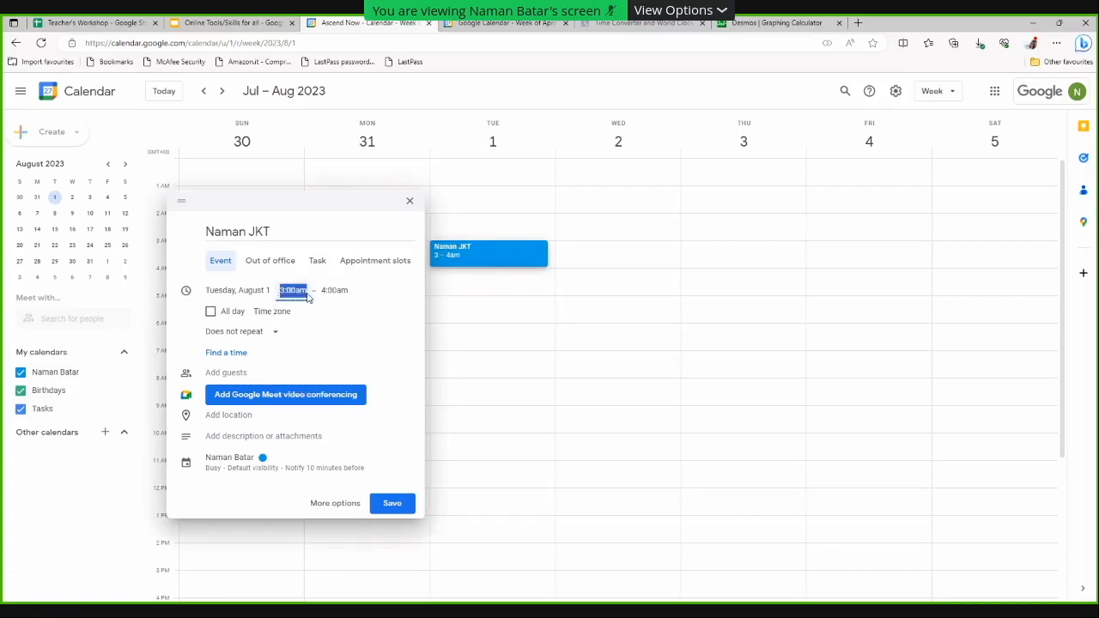
Set the new event's start time to 3:00pm
click(302, 292)
scroll(305, 369, down, 2)
scroll(309, 374, down, 3)
scroll(314, 379, down, 5)
scroll(314, 382, down, 4)
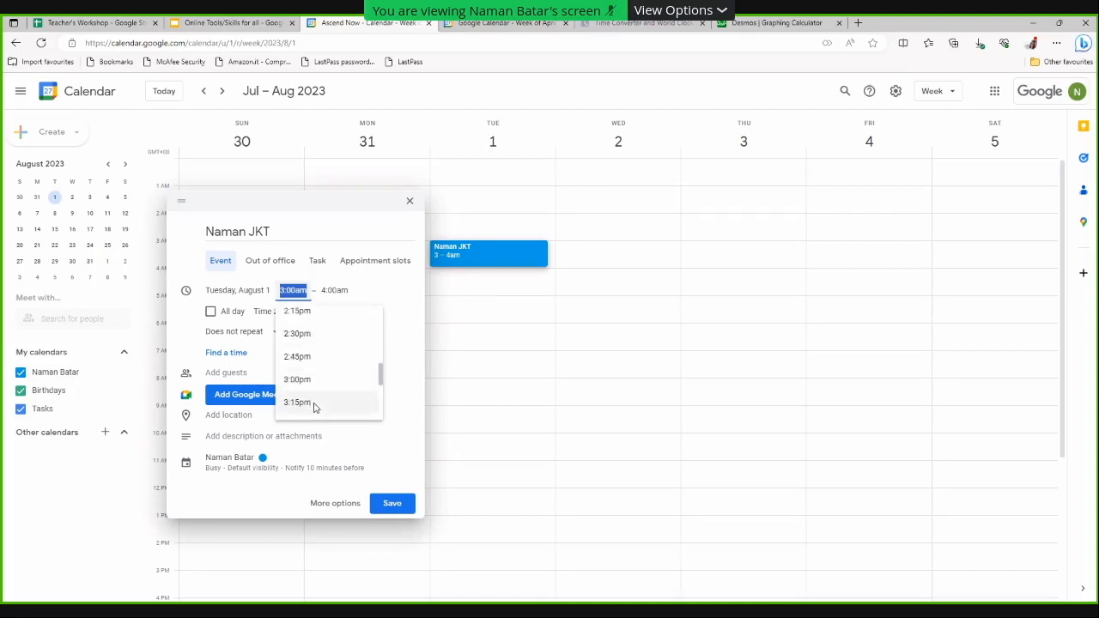
click(309, 378)
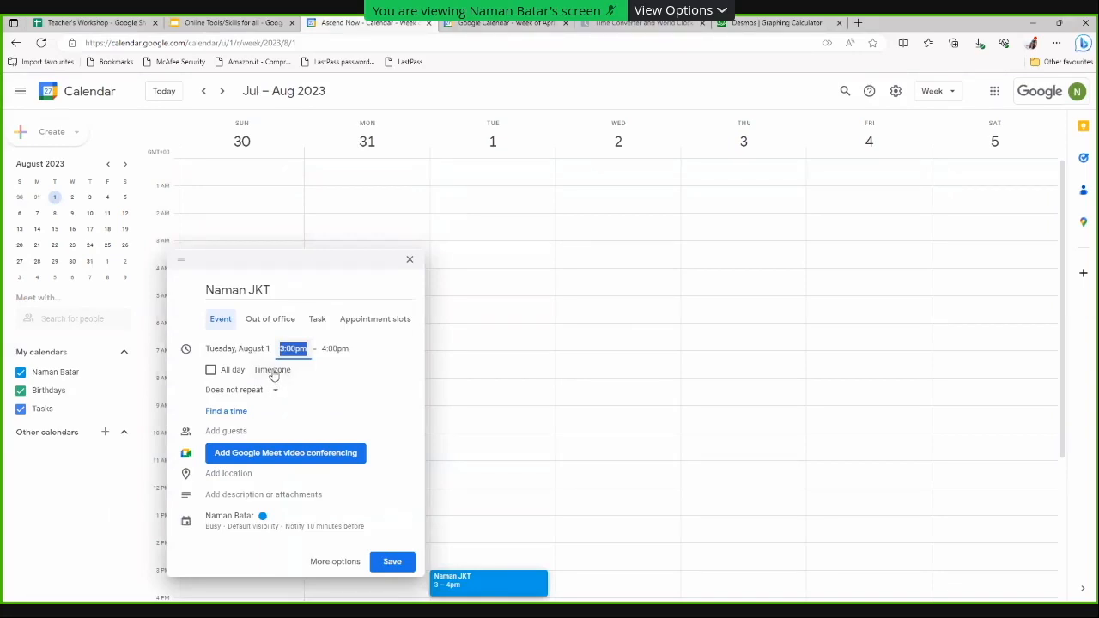
Use separate start and end time zones for the event, with (GMT-07:00) Pacific Time - Vancouver as the end time zone
click(272, 371)
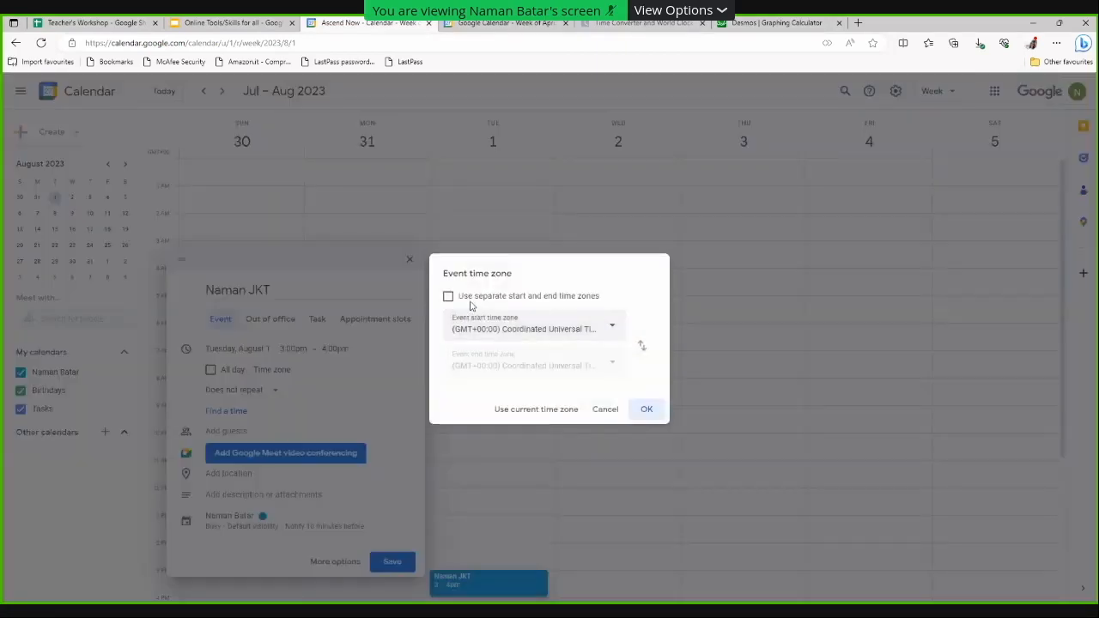
click(606, 329)
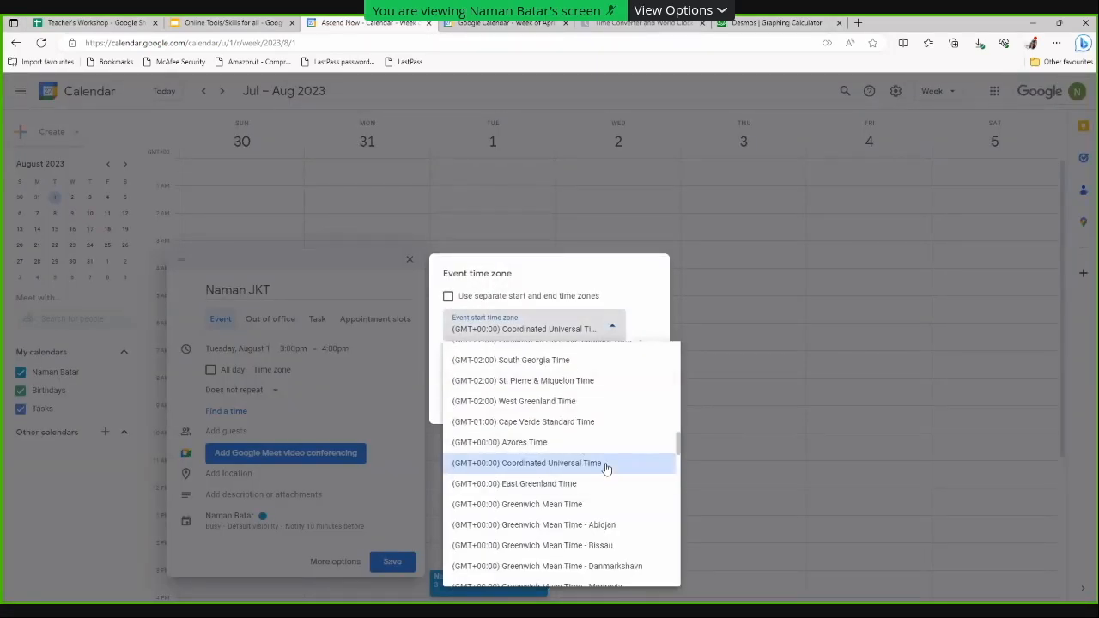
scroll(606, 468, up, 1)
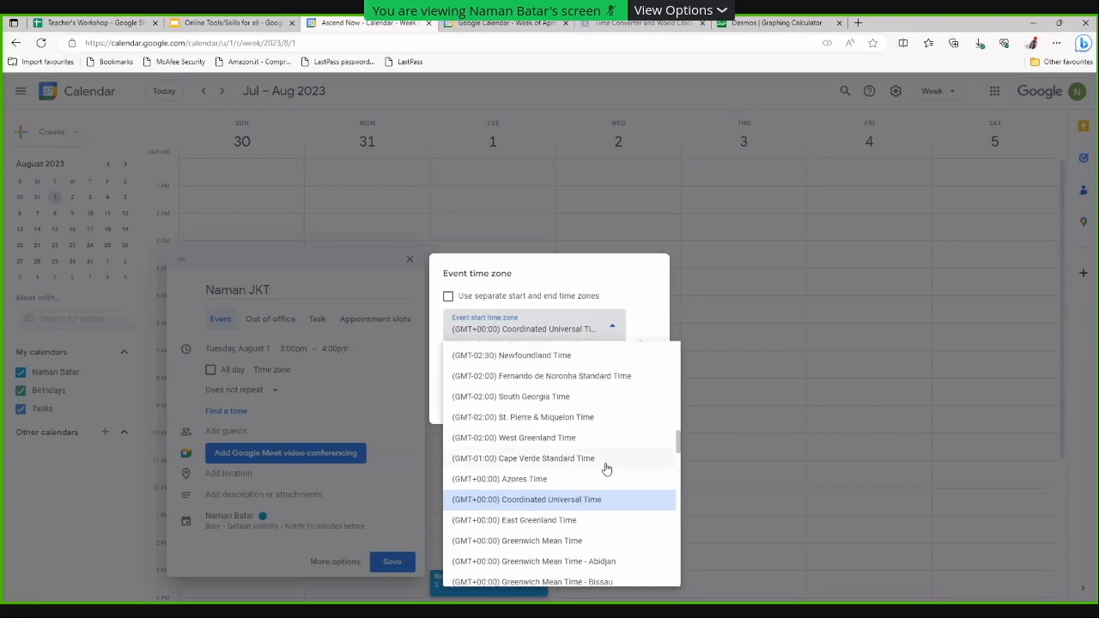
scroll(606, 468, up, 5)
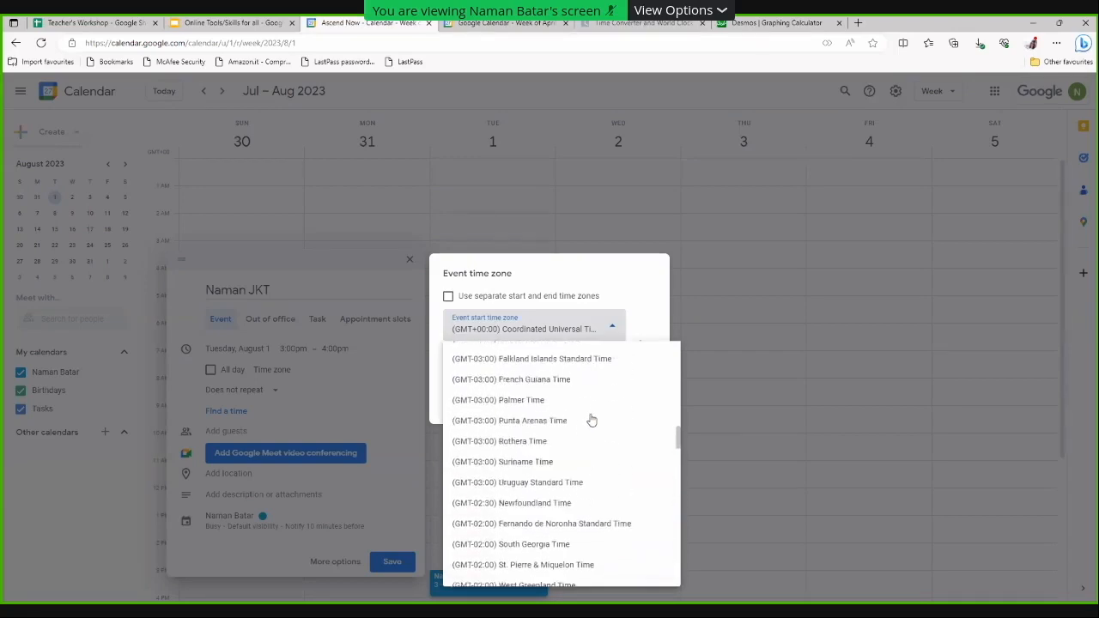
scroll(593, 429, down, 10)
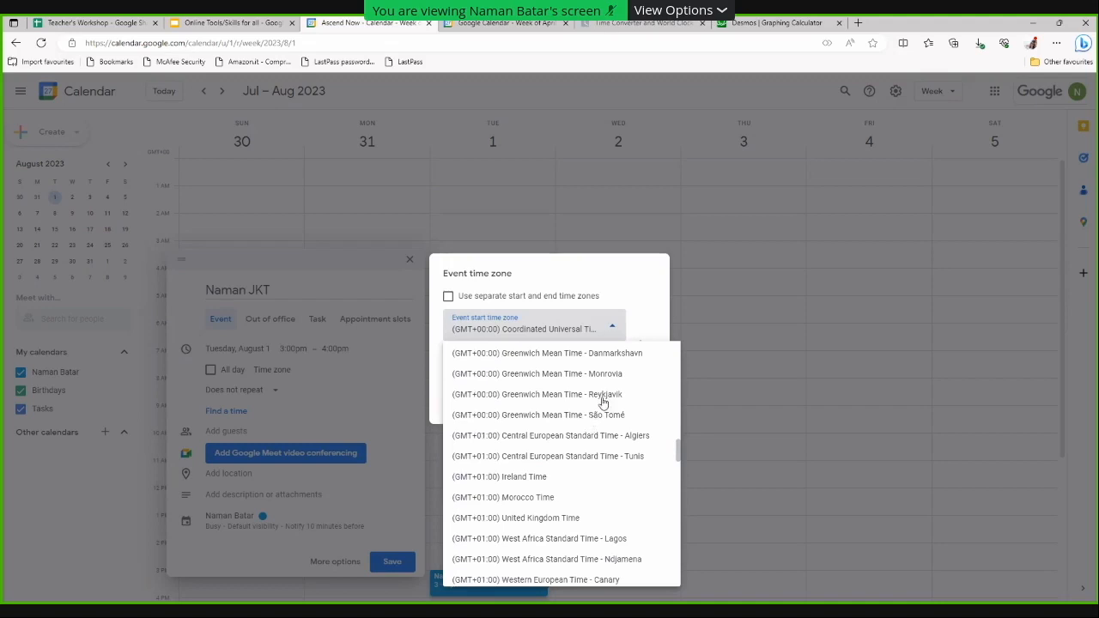
scroll(601, 459, down, 4)
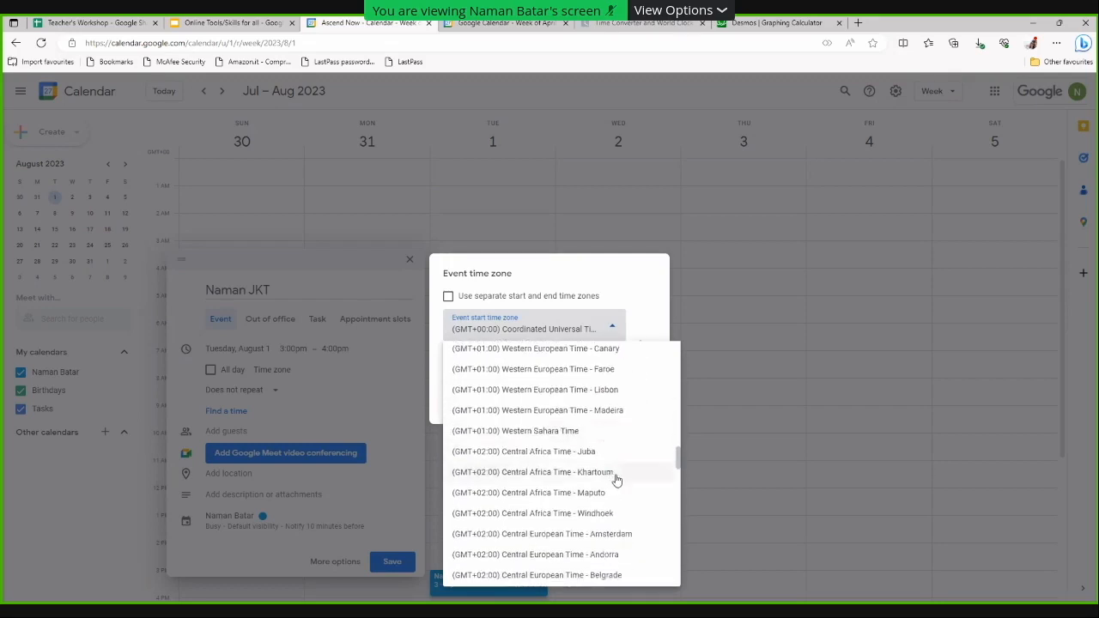
click(556, 297)
click(592, 368)
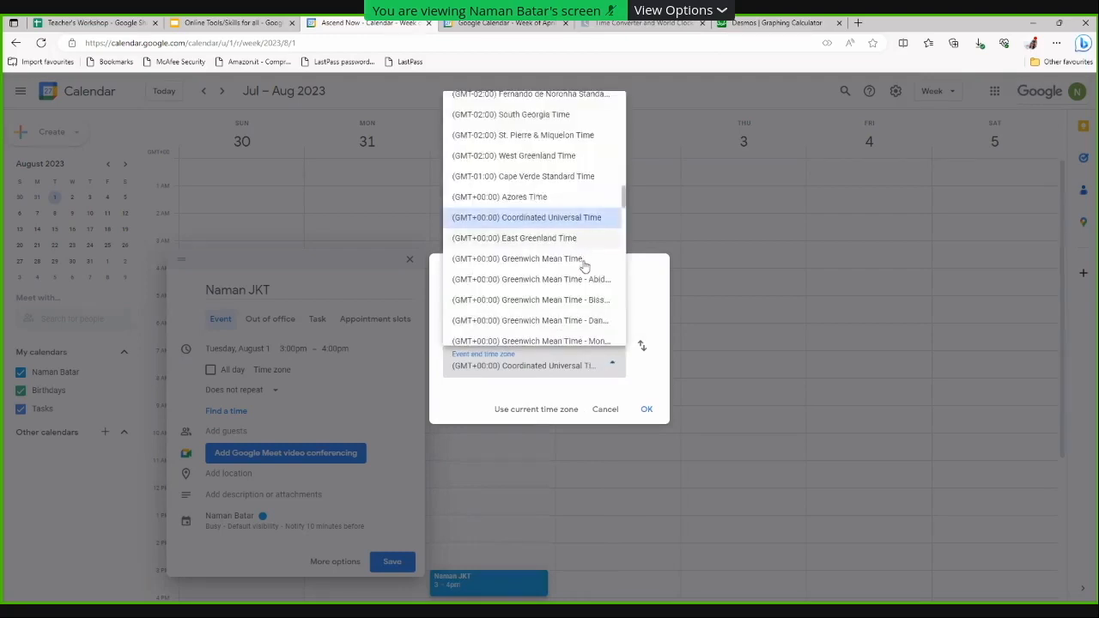
scroll(576, 302, down, 5)
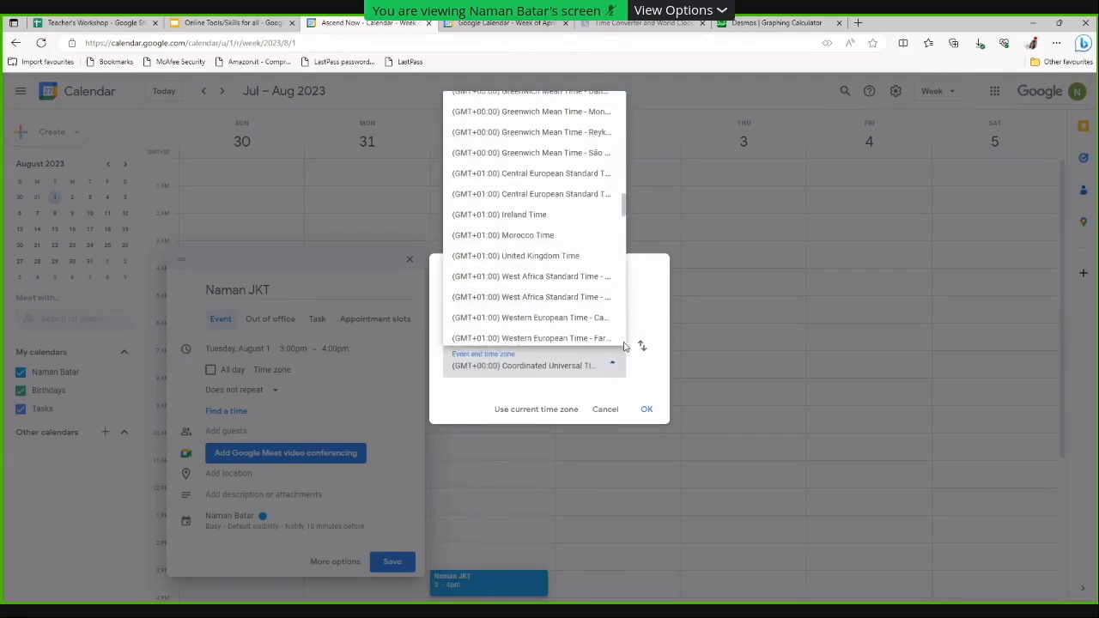
scroll(550, 292, down, 3)
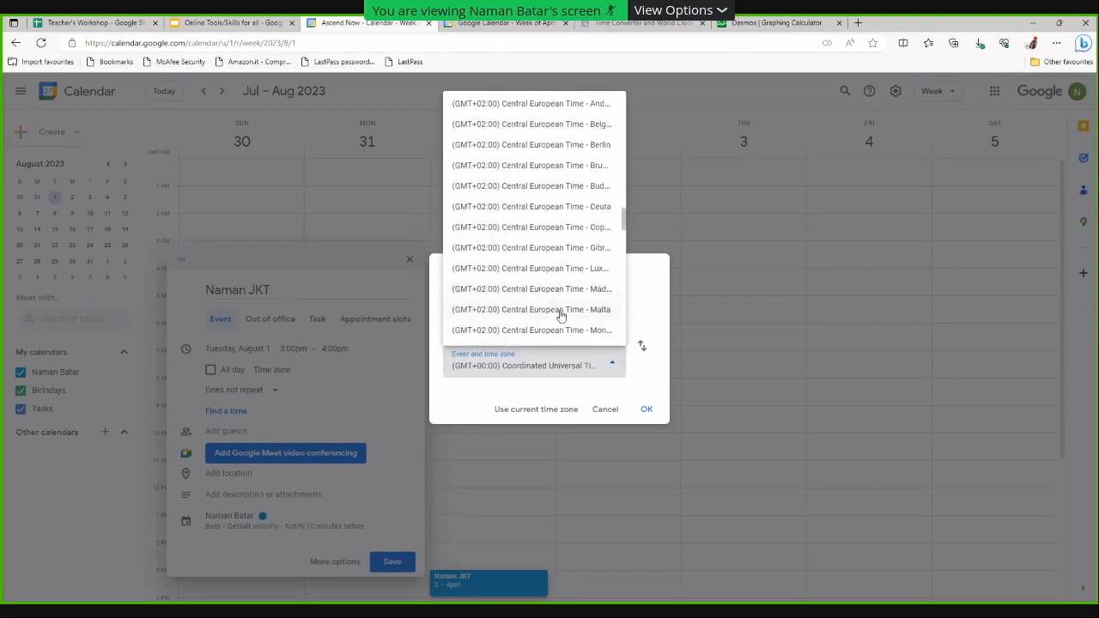
scroll(568, 306, up, 10)
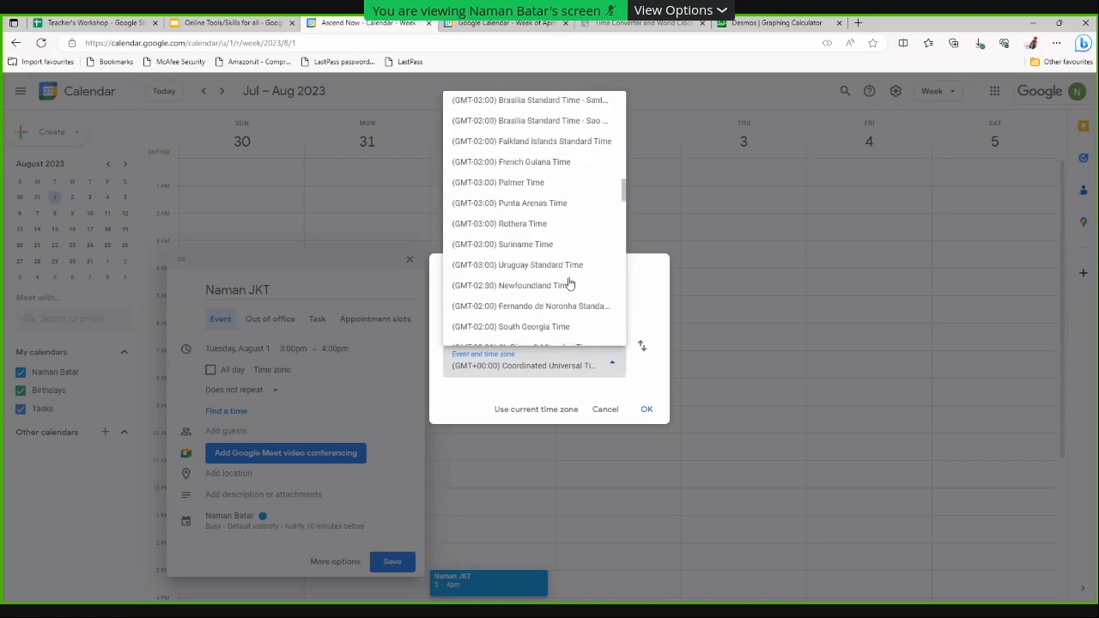
scroll(568, 283, up, 8)
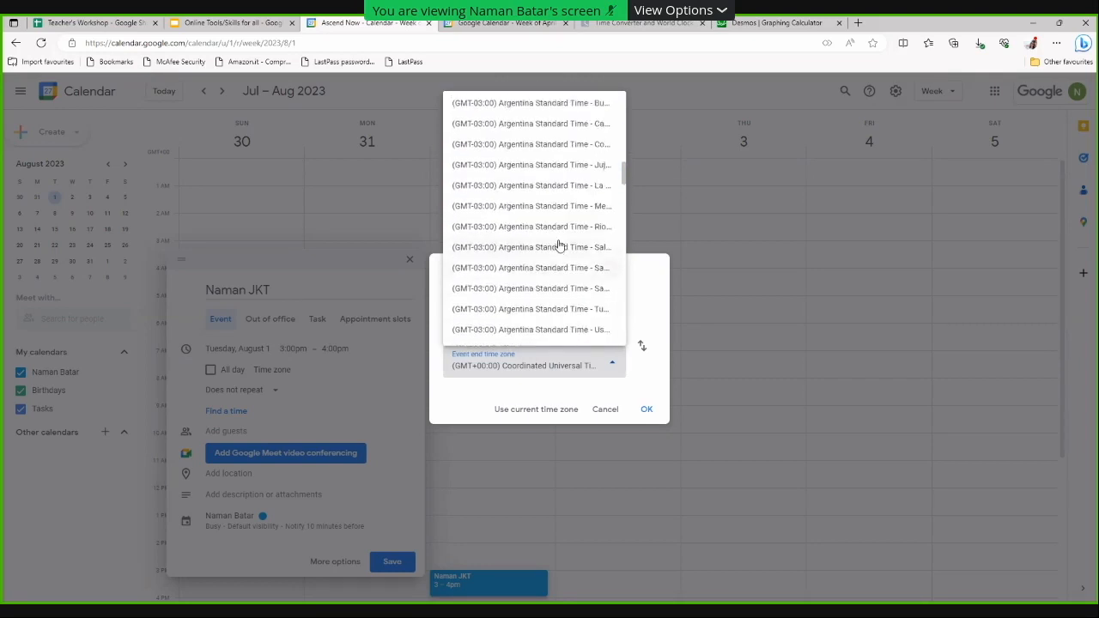
scroll(558, 245, up, 4)
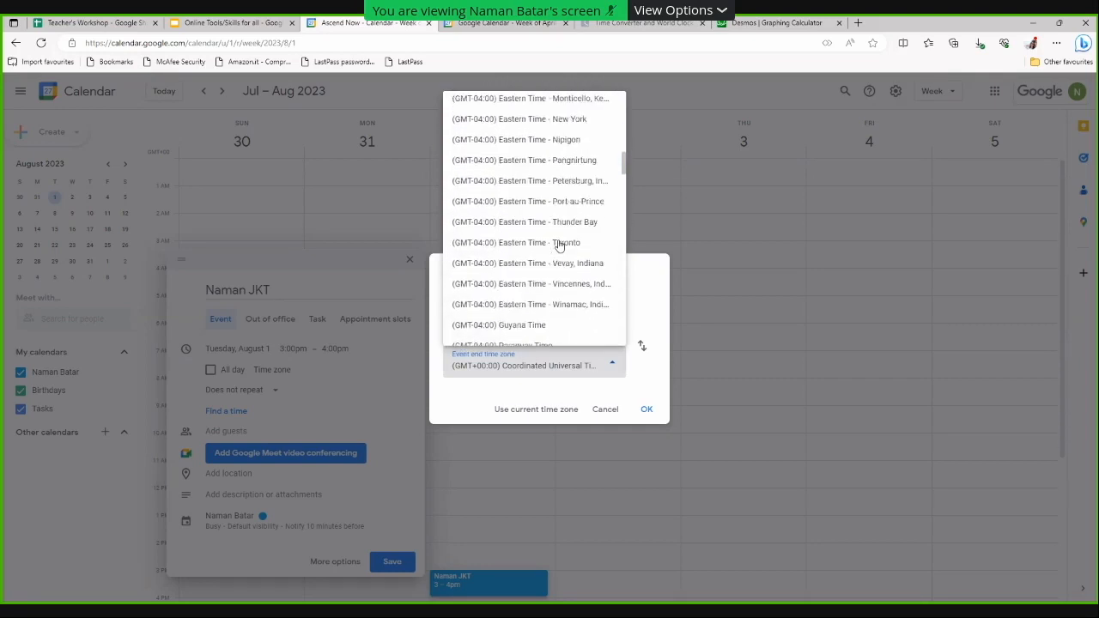
scroll(560, 217, up, 10)
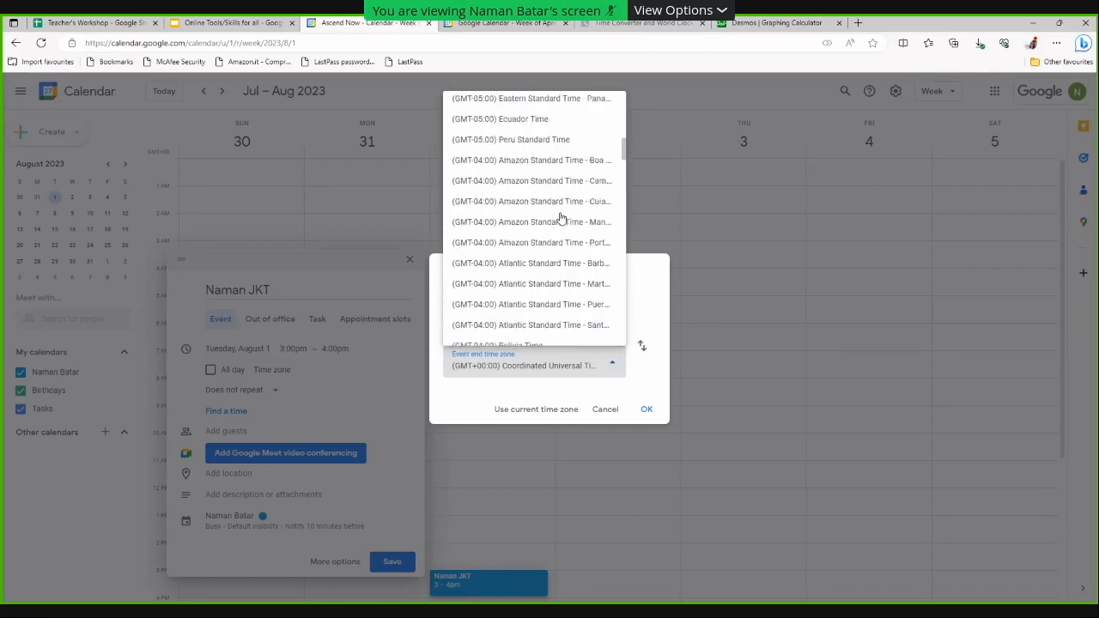
scroll(561, 217, up, 5)
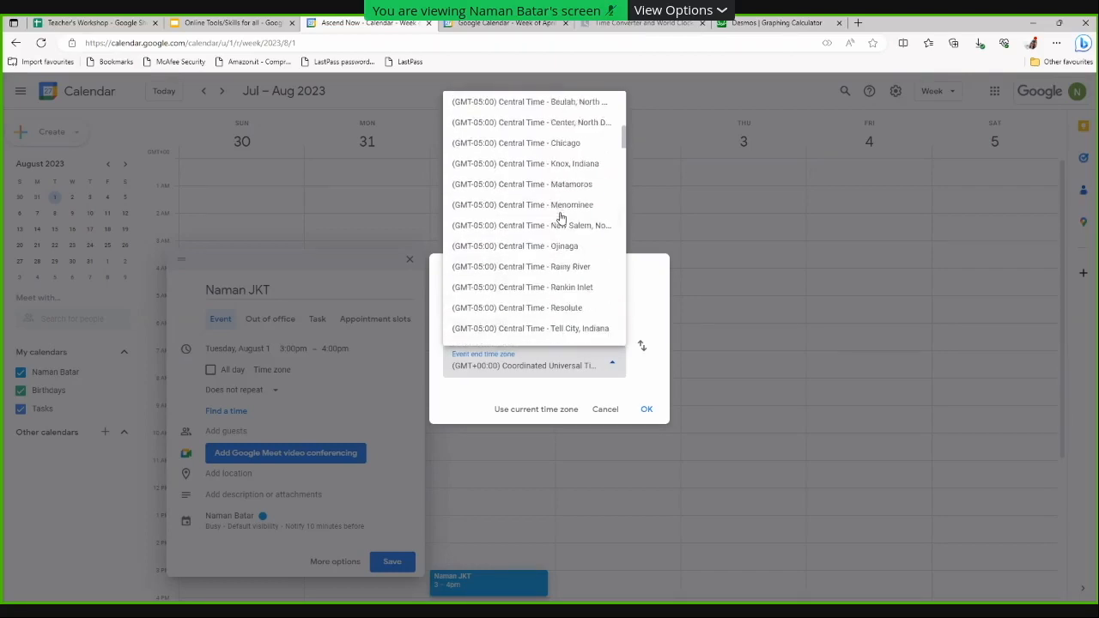
scroll(560, 217, up, 6)
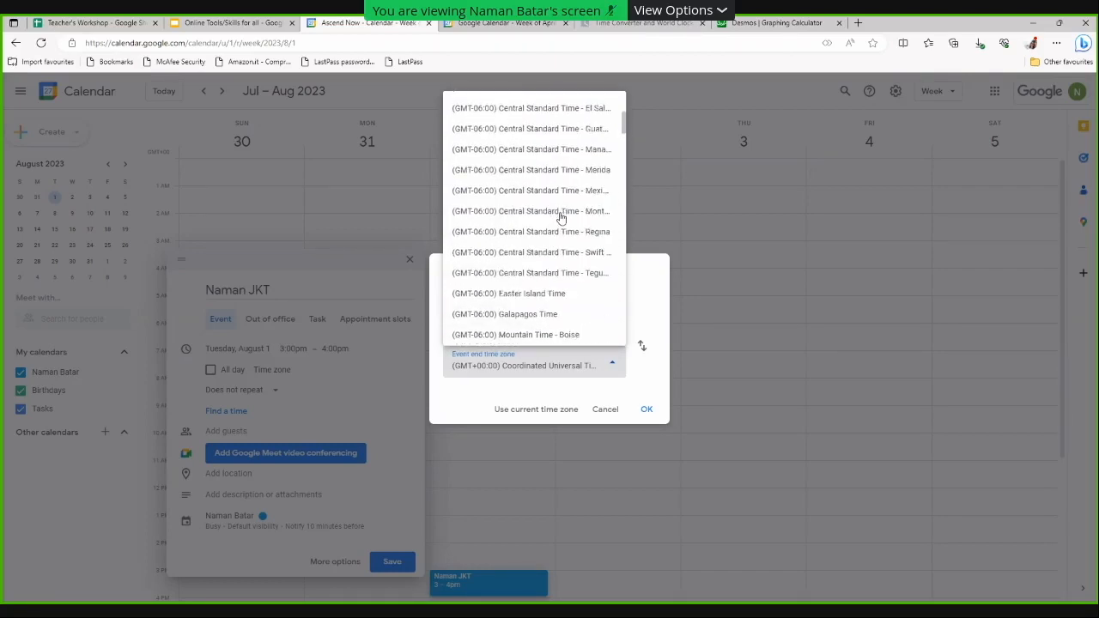
scroll(560, 218, up, 4)
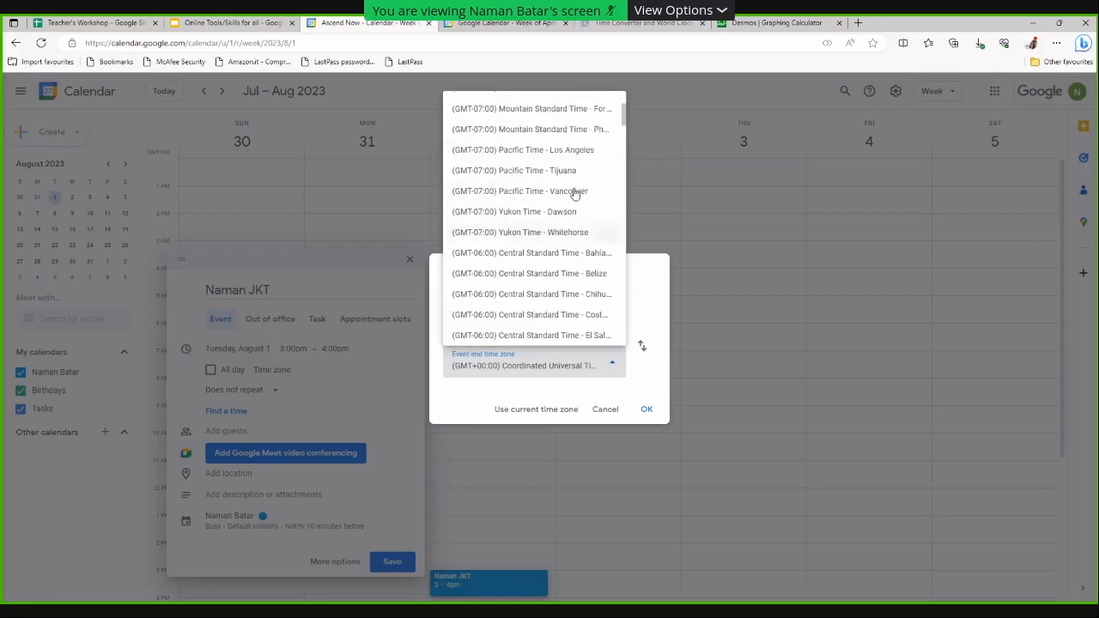
click(575, 194)
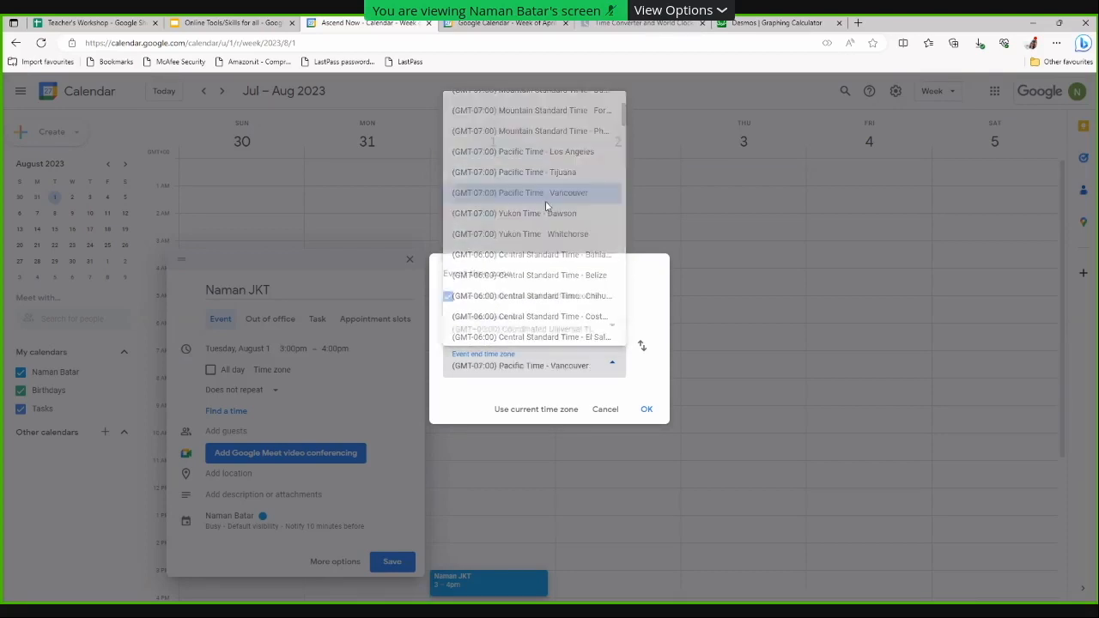
click(646, 406)
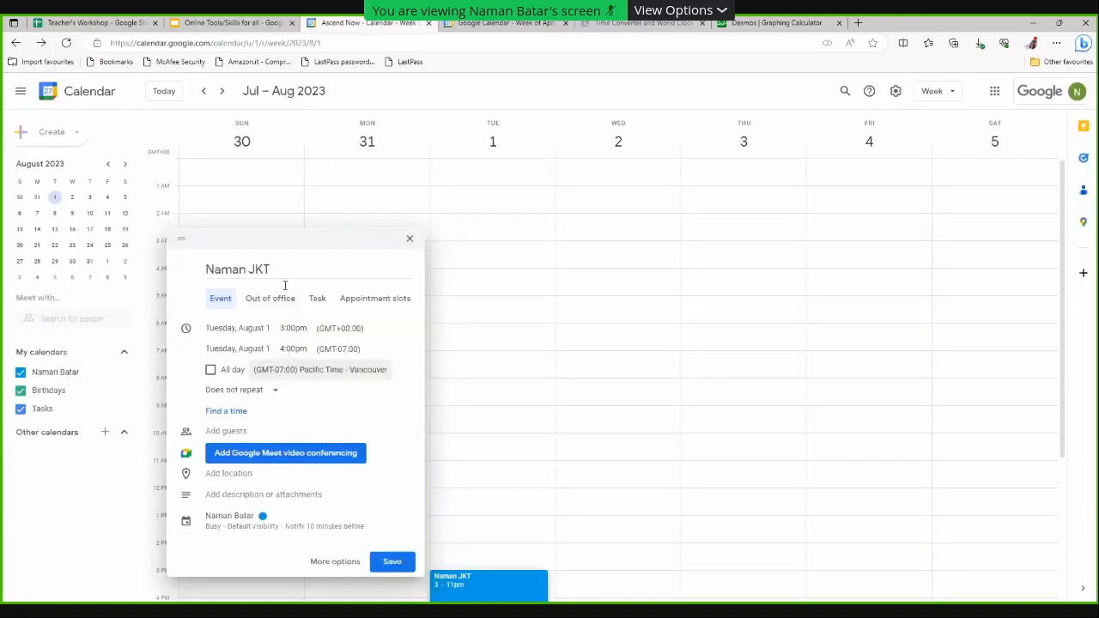
Replace "JKT" in the event title with "V", save the event, and postpone the browser notification permission
click(280, 263)
key(BackSpace)
key(BackSpace)
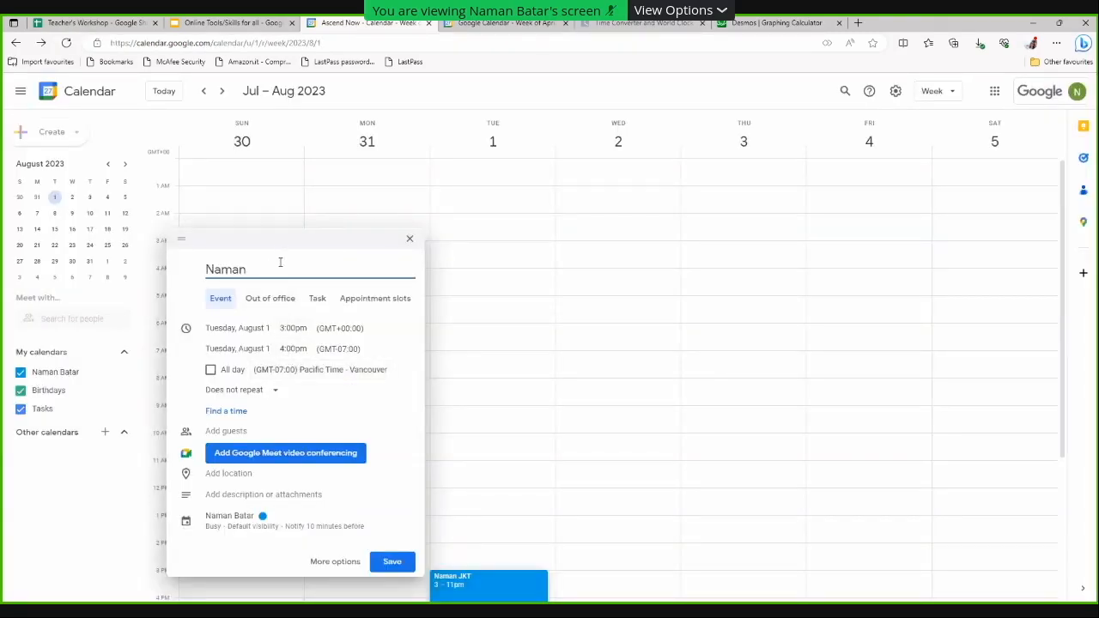
text(V)
click(385, 562)
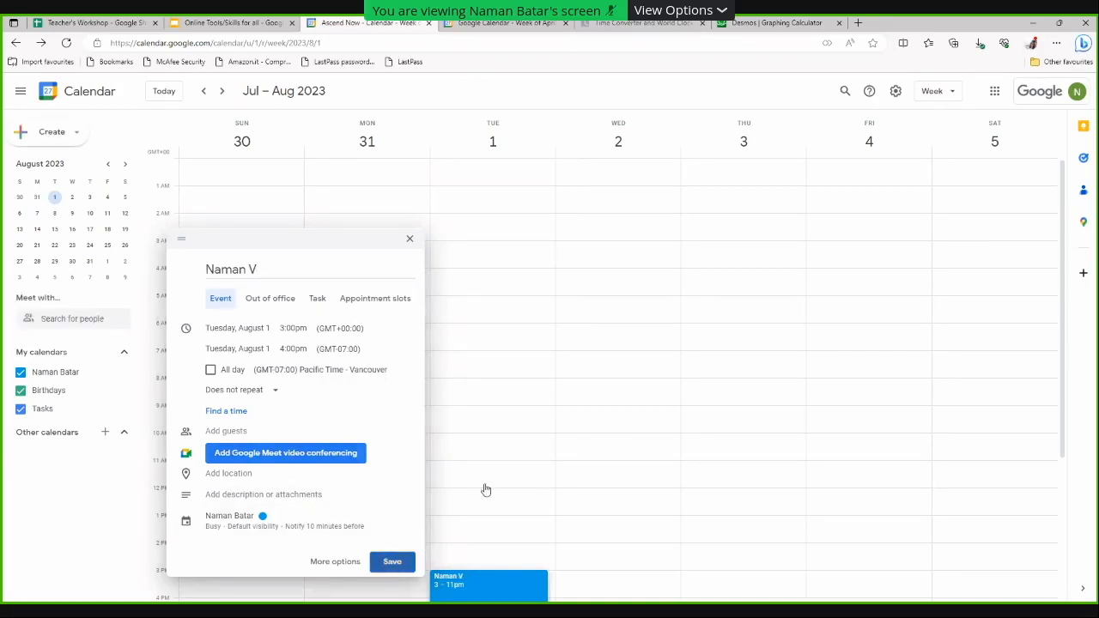
scroll(539, 338, down, 3)
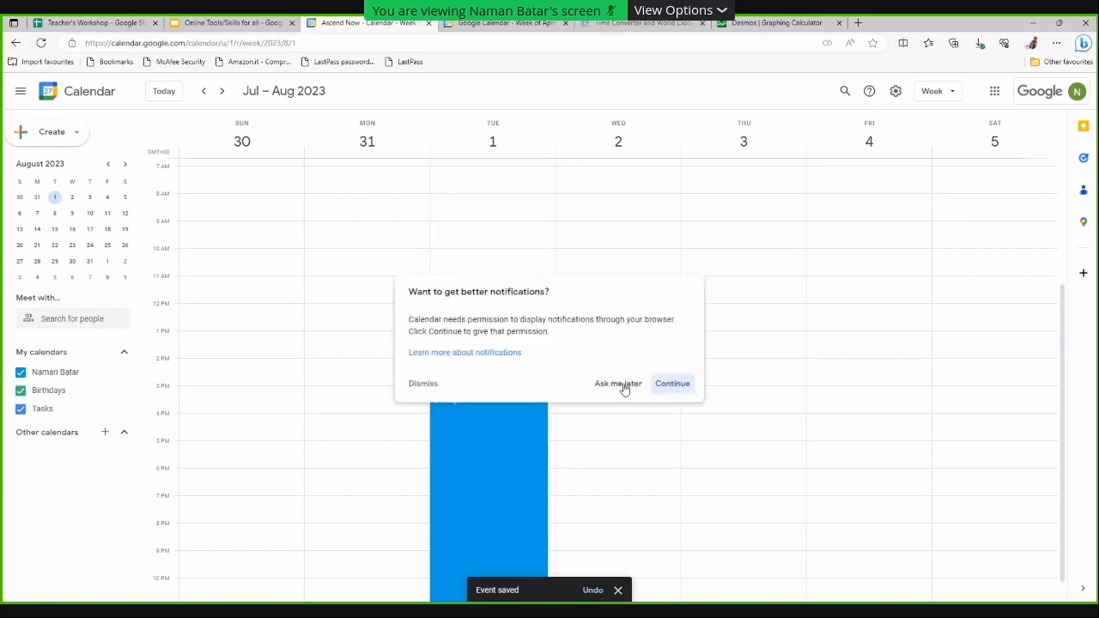
click(625, 384)
Open the saved August 1 event for editing, review its repeat options, and return to the calendar
click(491, 433)
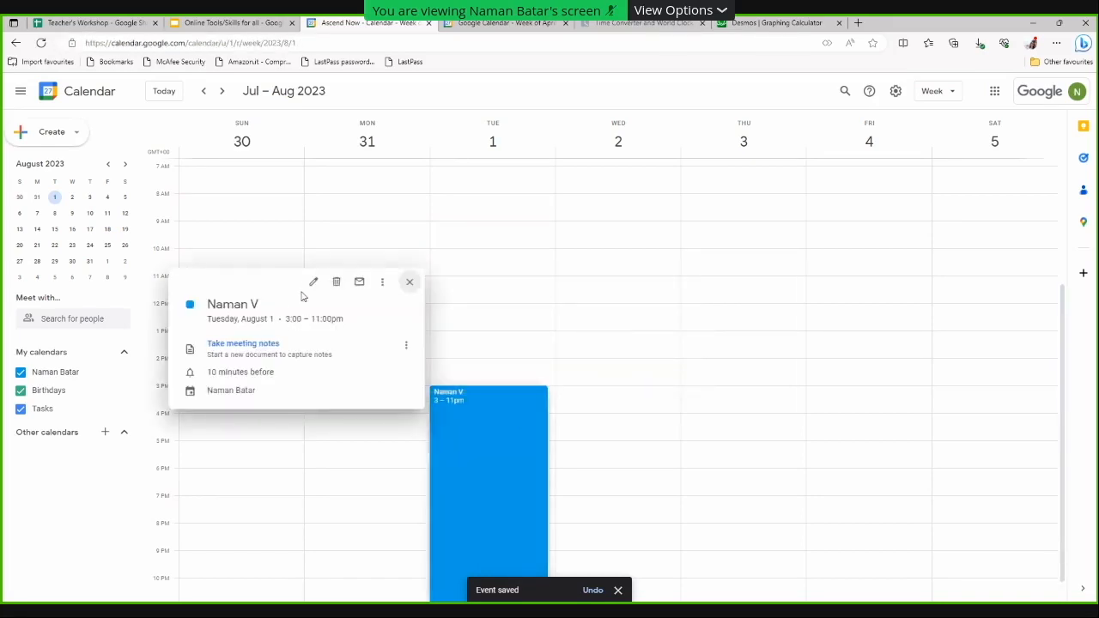
click(314, 282)
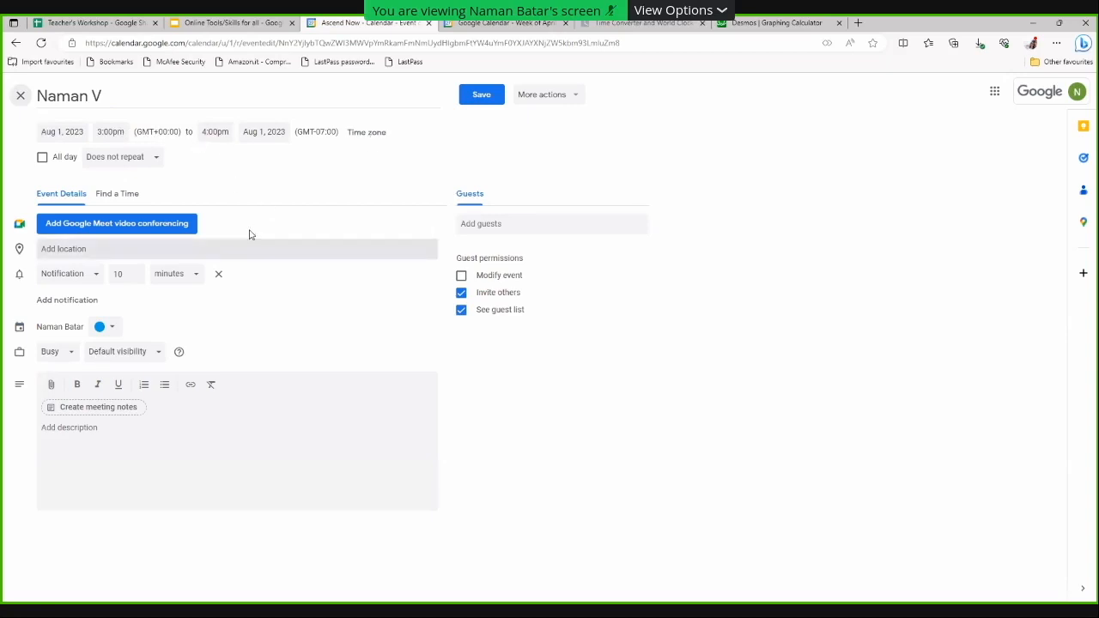
click(124, 161)
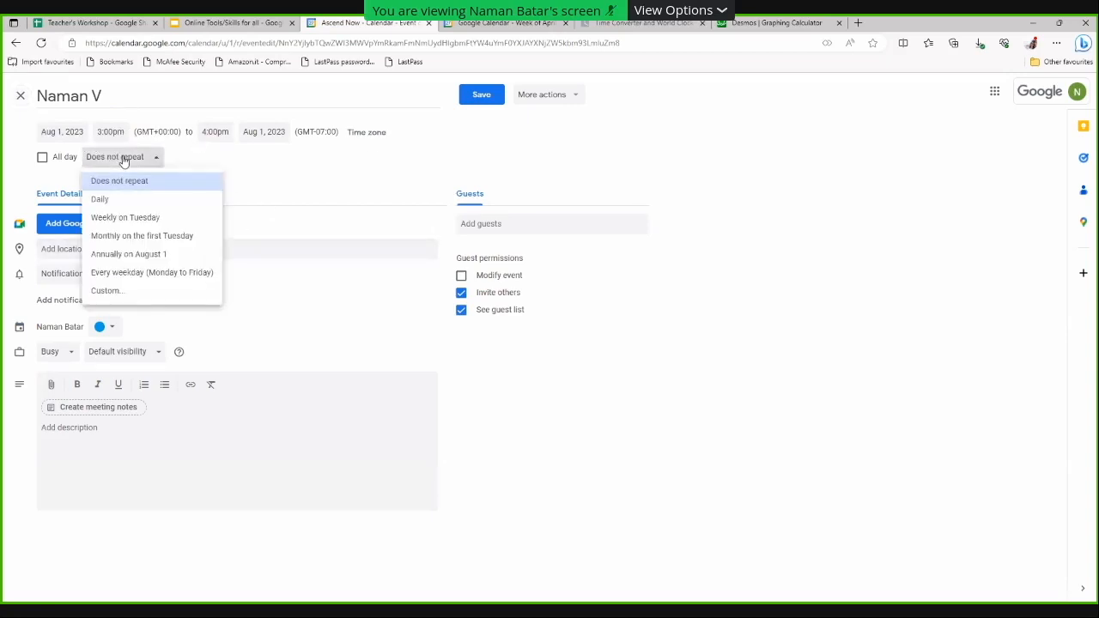
click(273, 165)
click(481, 94)
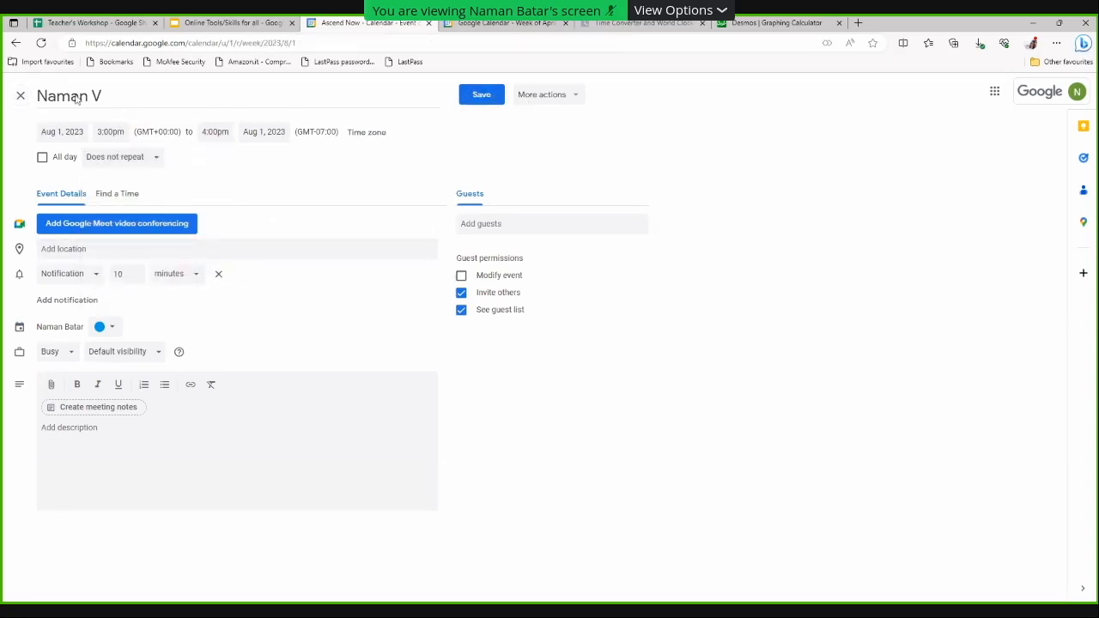
Create an event titled "test" on August 1 at 1:00pm and set its time zone to (GMT+09:00) Eastern Indonesia Time
click(534, 348)
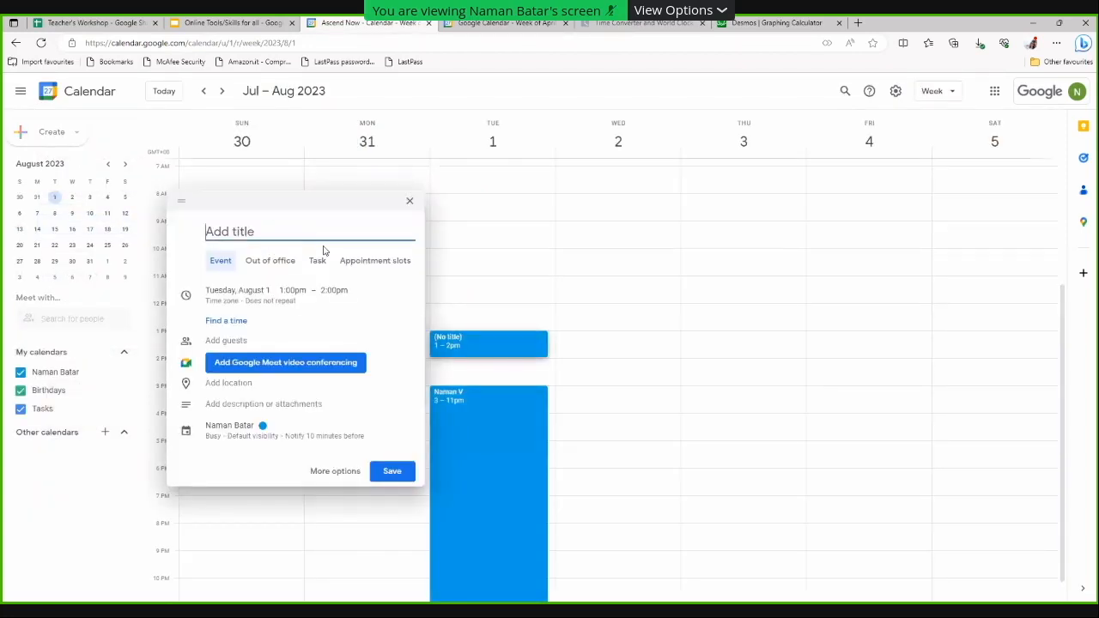
text(test)
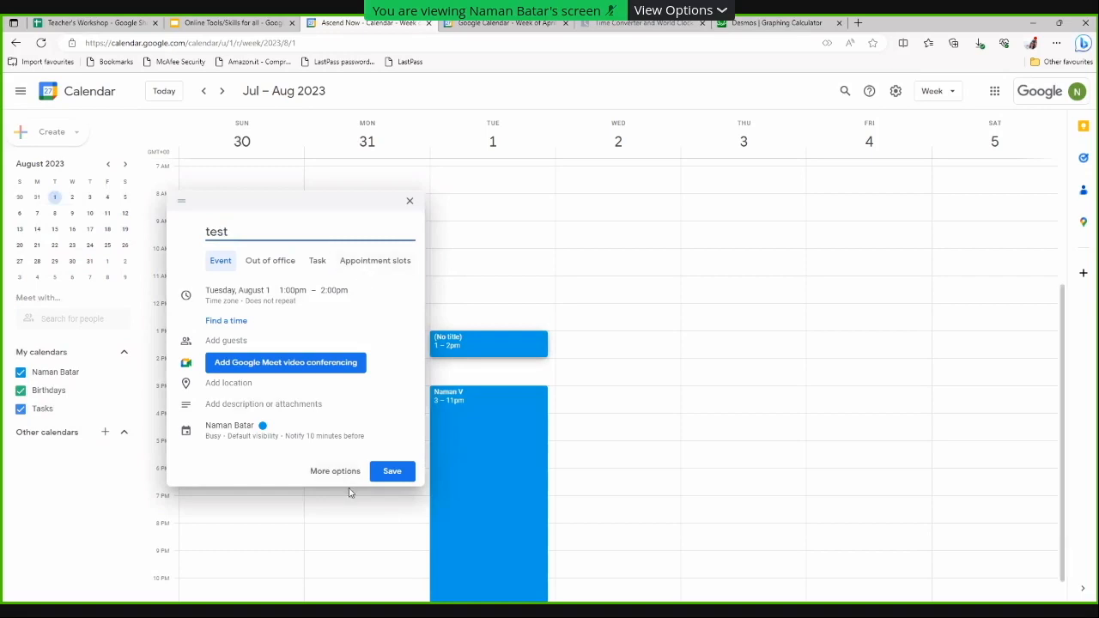
click(281, 294)
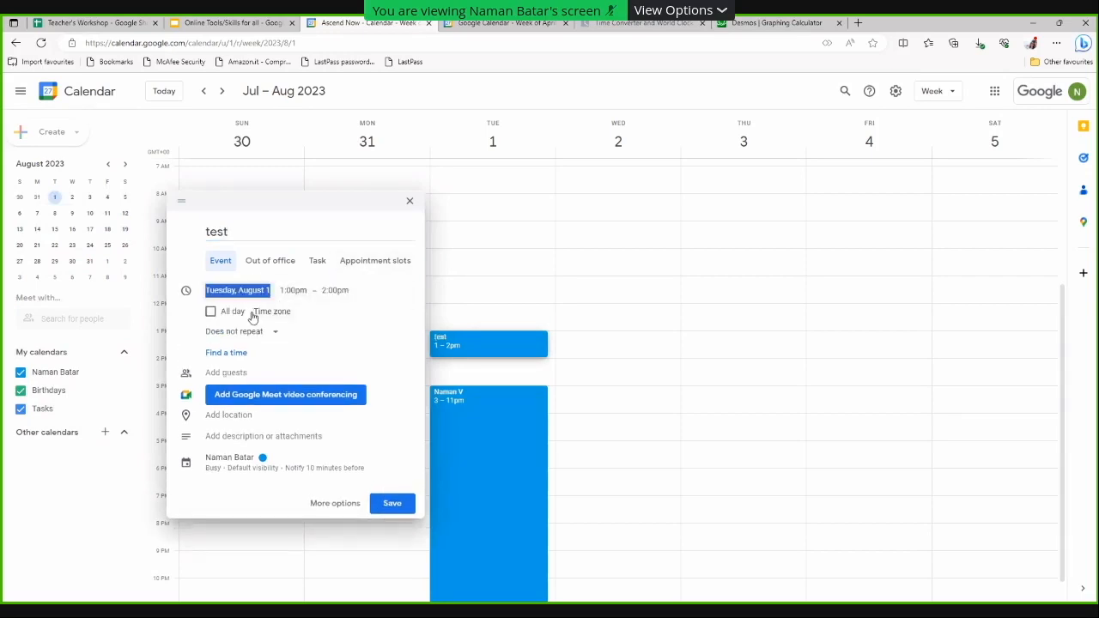
click(496, 319)
scroll(534, 467, down, 12)
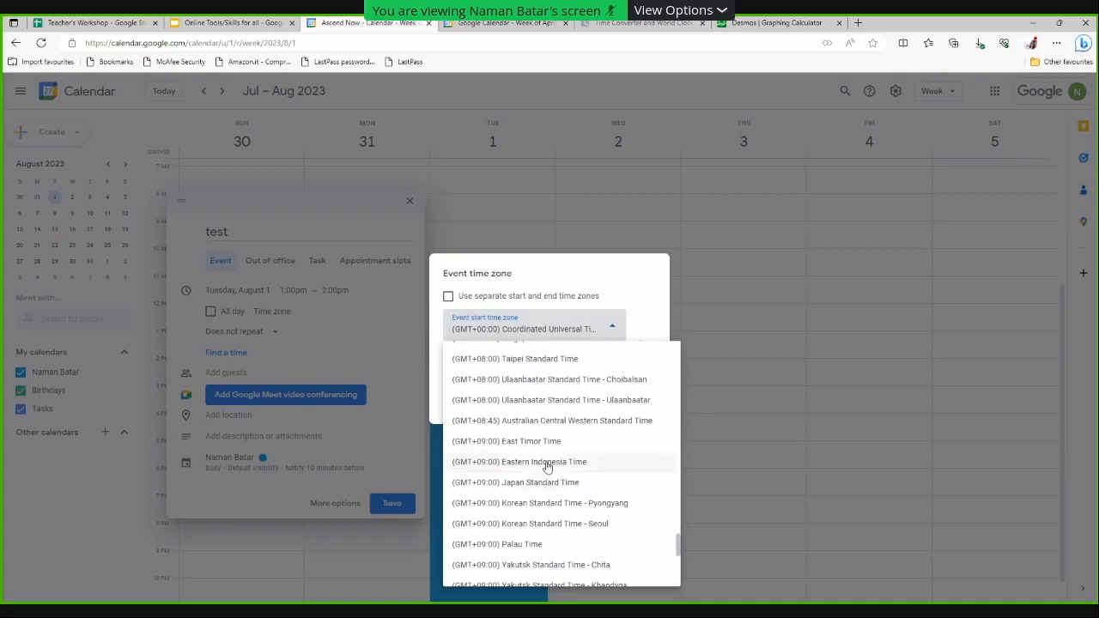
click(547, 465)
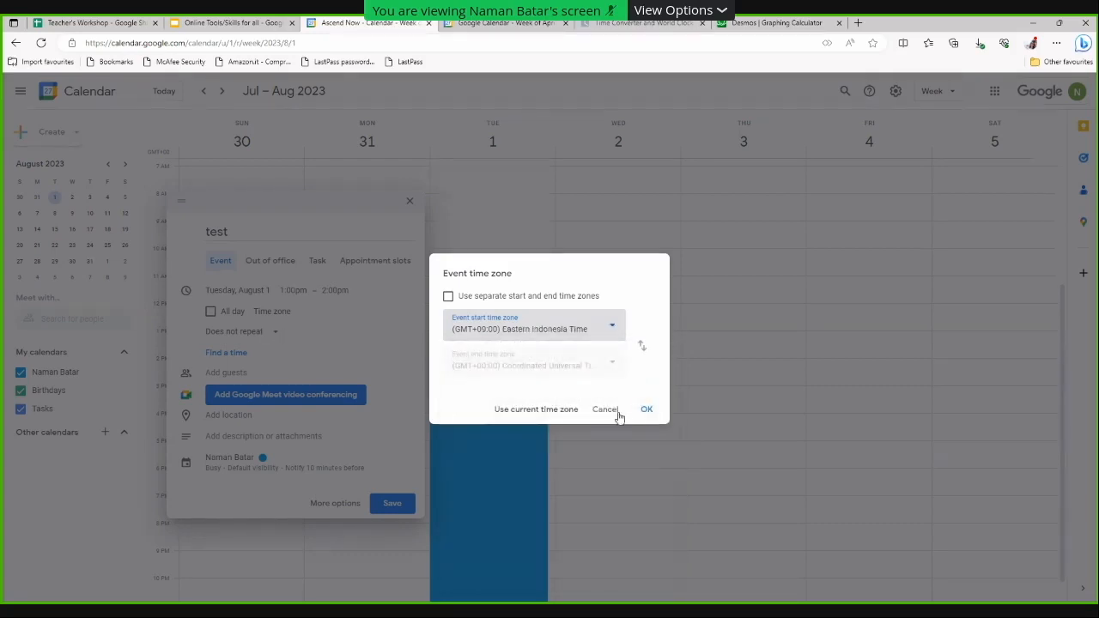
click(648, 410)
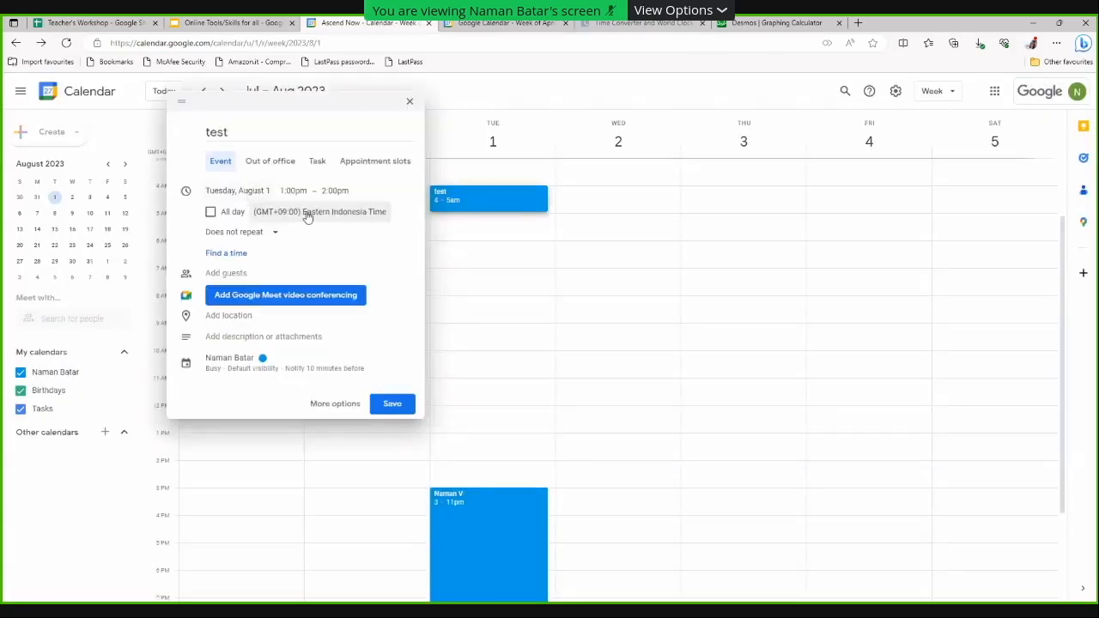
Set the "test" event's start time to 3:00pm
click(292, 190)
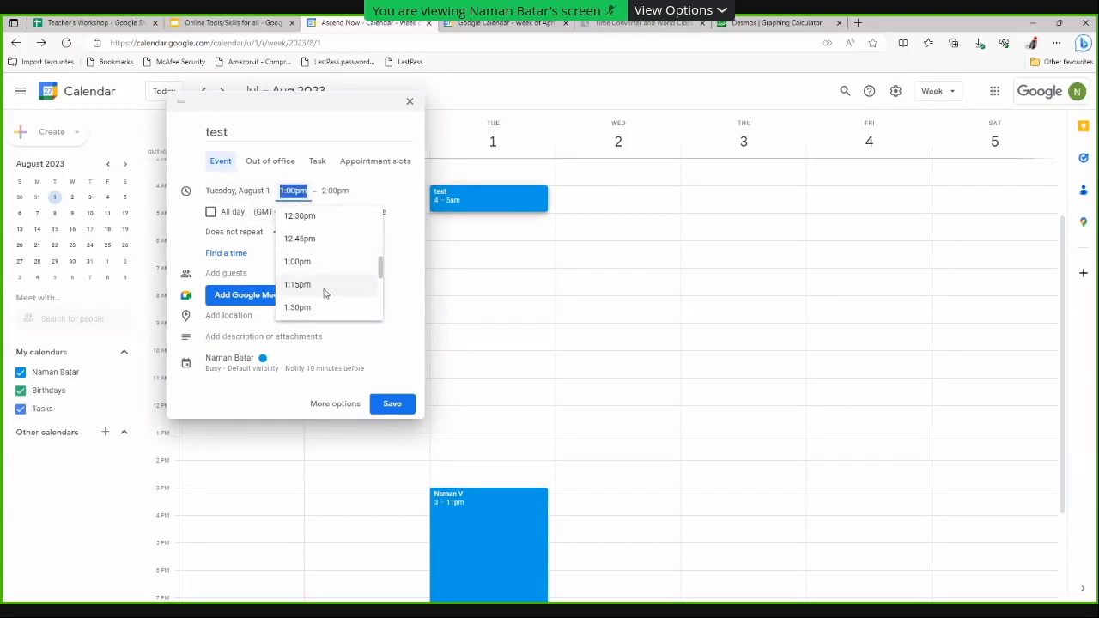
scroll(324, 292, down, 3)
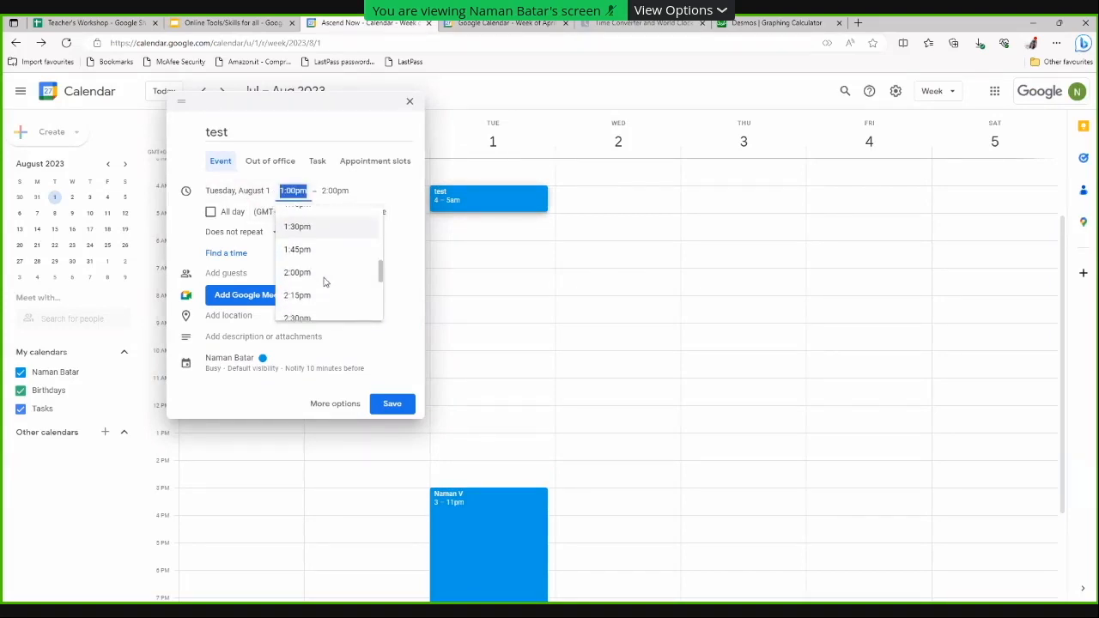
click(319, 308)
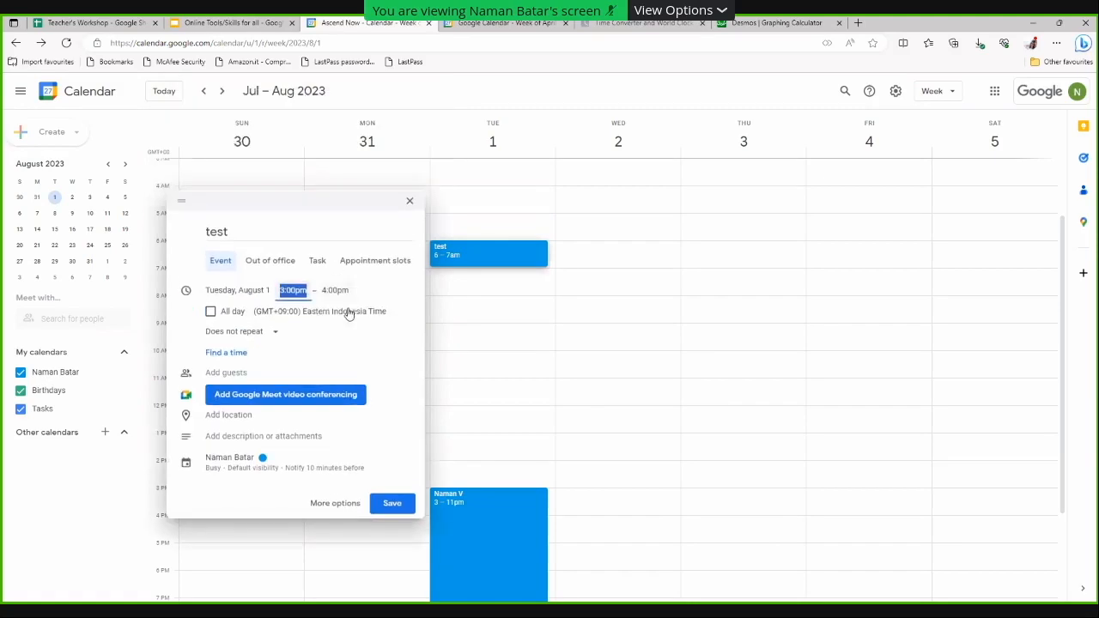
Change the "test" event's color to yellow and save the event
click(266, 462)
click(287, 435)
click(276, 455)
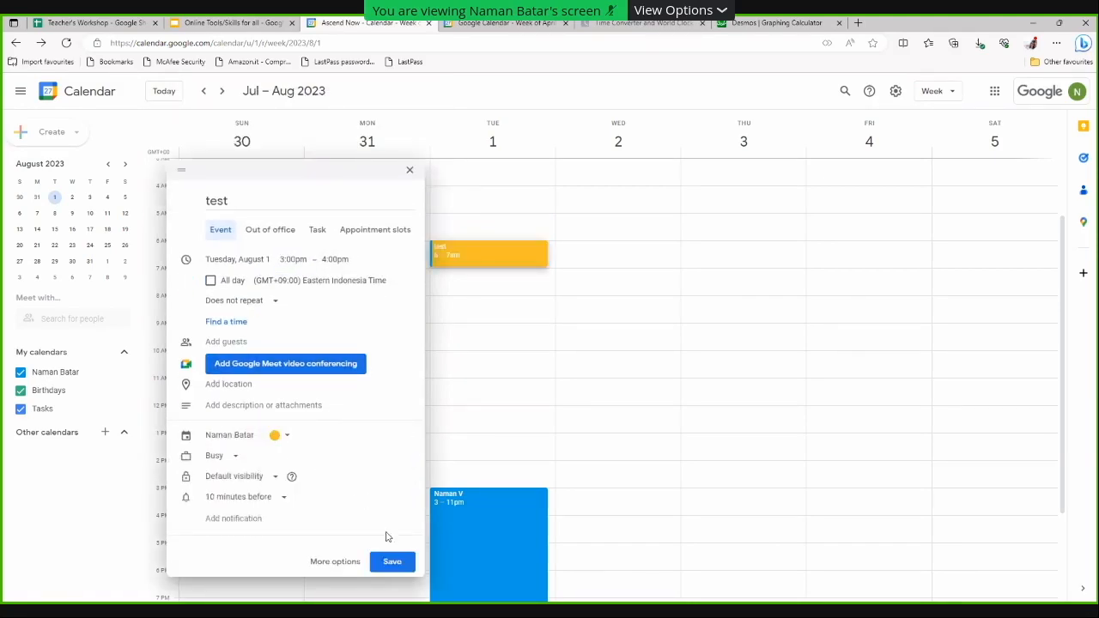
click(393, 565)
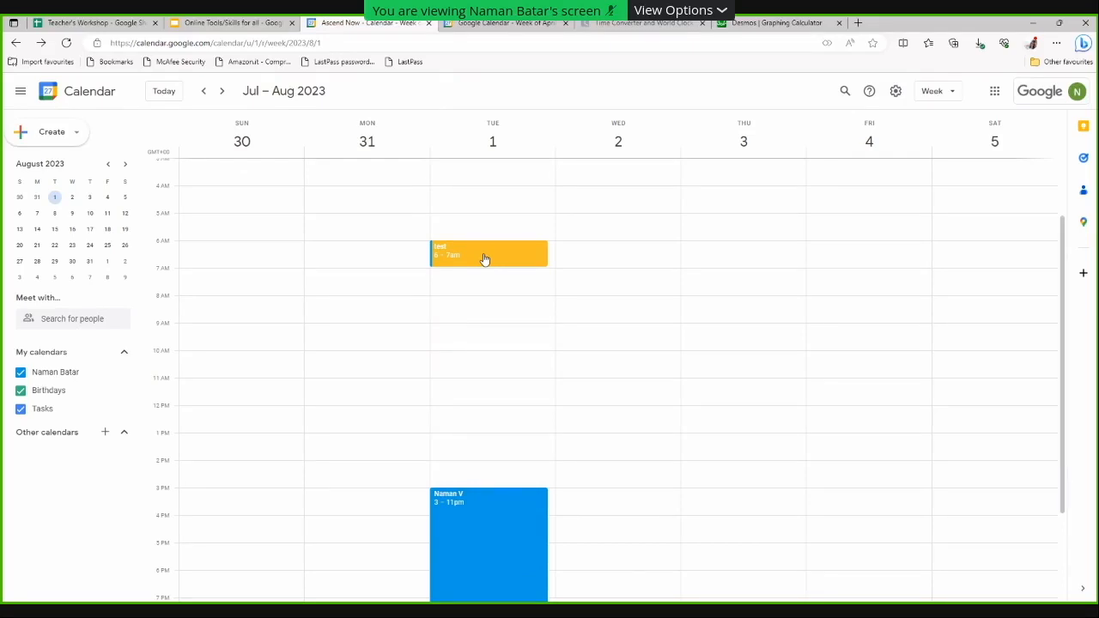
Create an event titled "test 2" on August 1 at 8:00am and give it a dark blue color
click(494, 309)
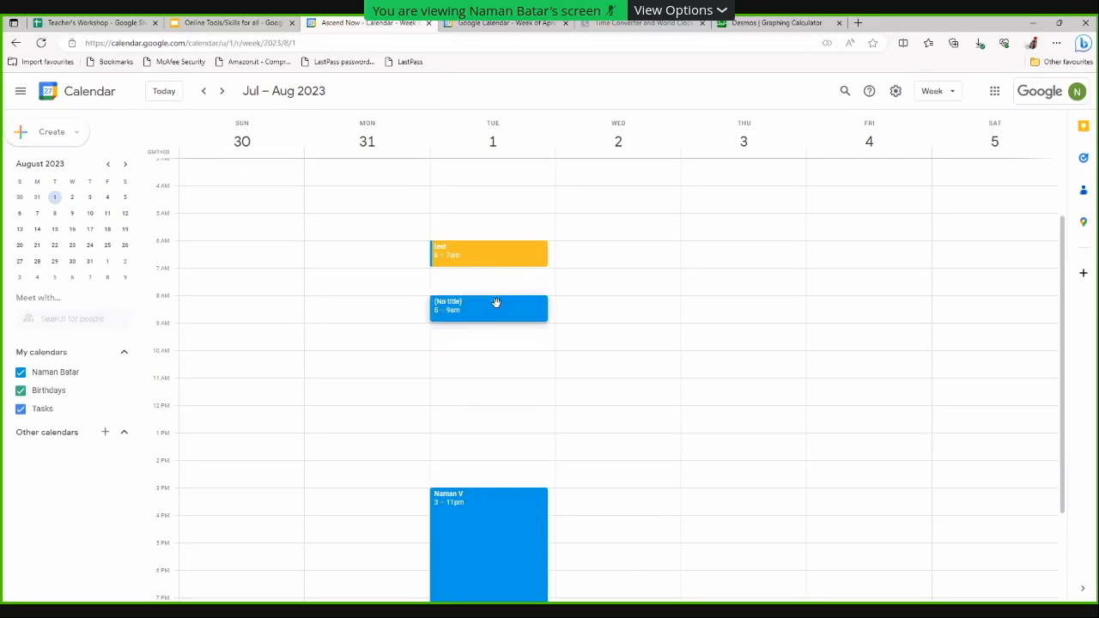
text(test 2)
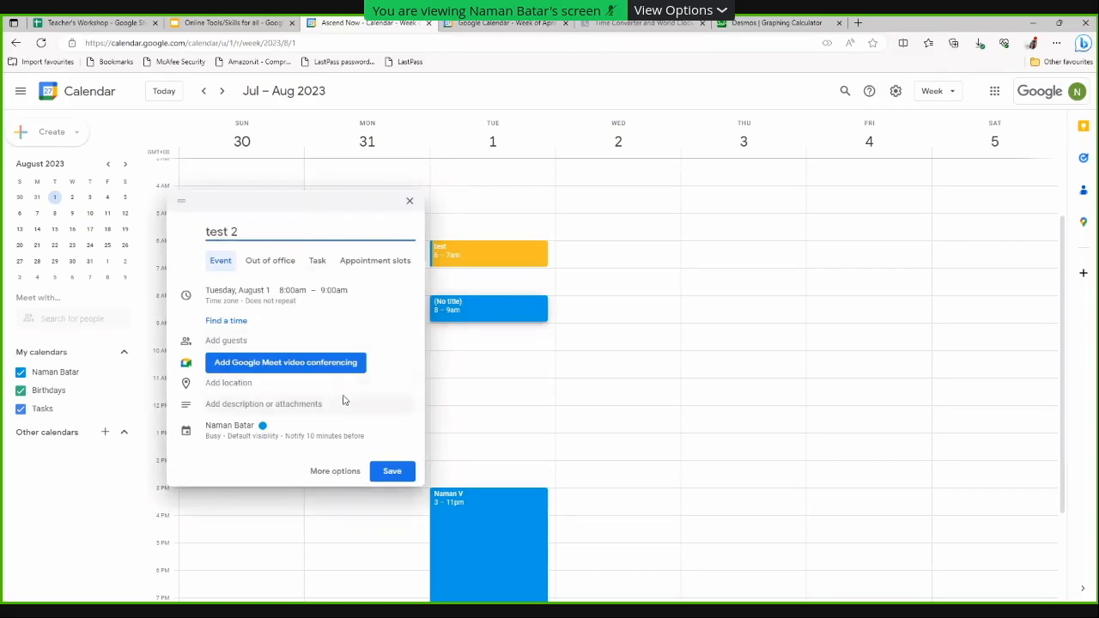
click(275, 437)
click(285, 437)
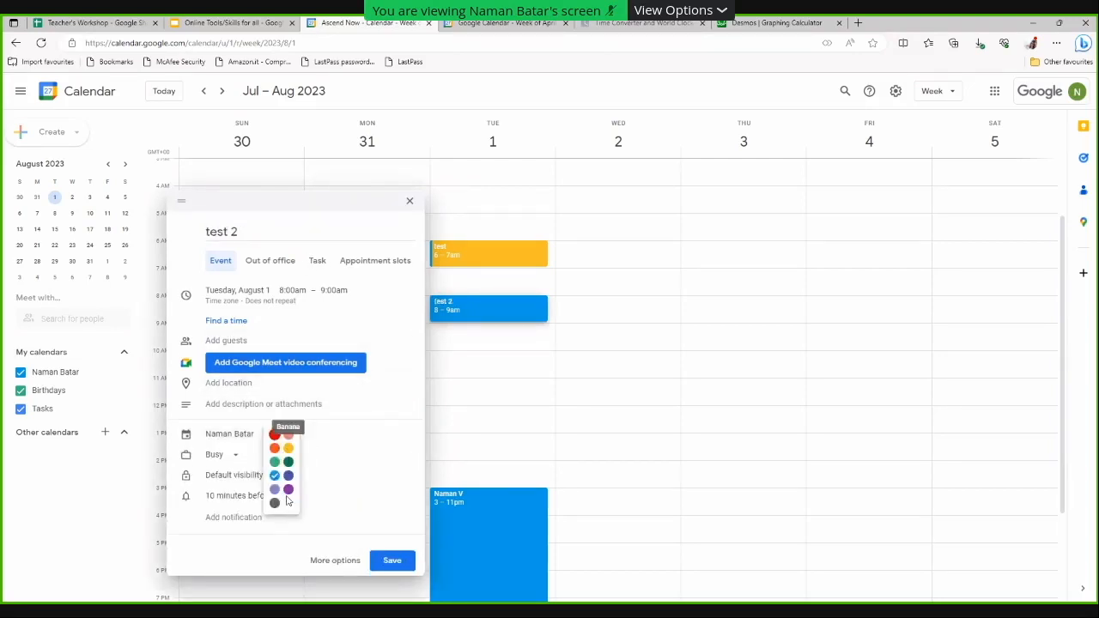
click(288, 469)
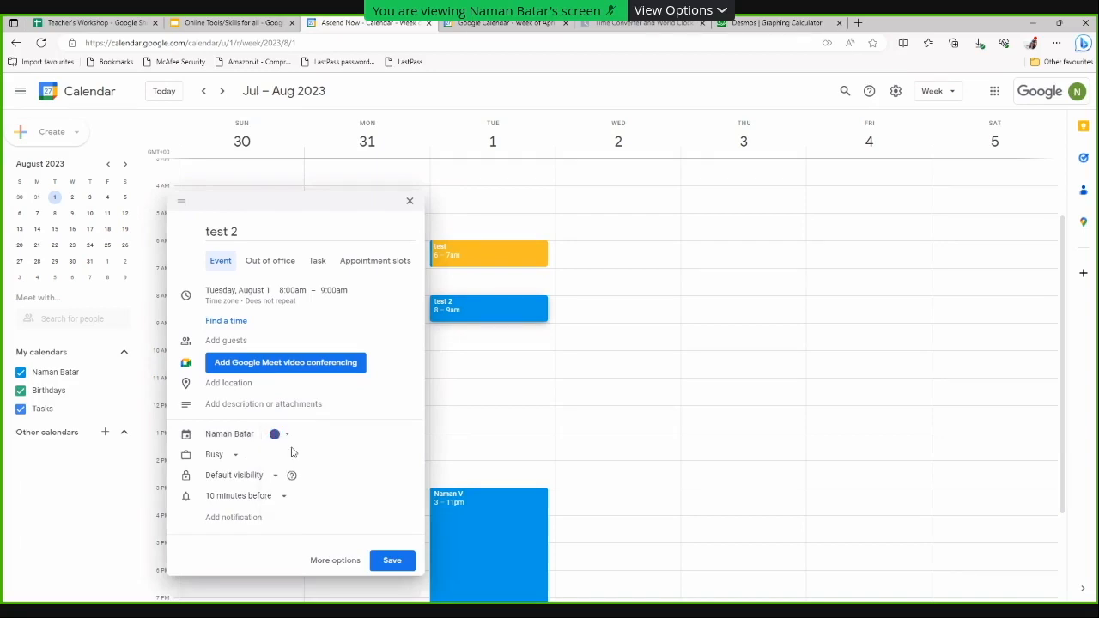
Set the "test 2" event's start time to 12:00pm
click(283, 306)
click(293, 260)
scroll(313, 333, down, 3)
scroll(314, 335, down, 3)
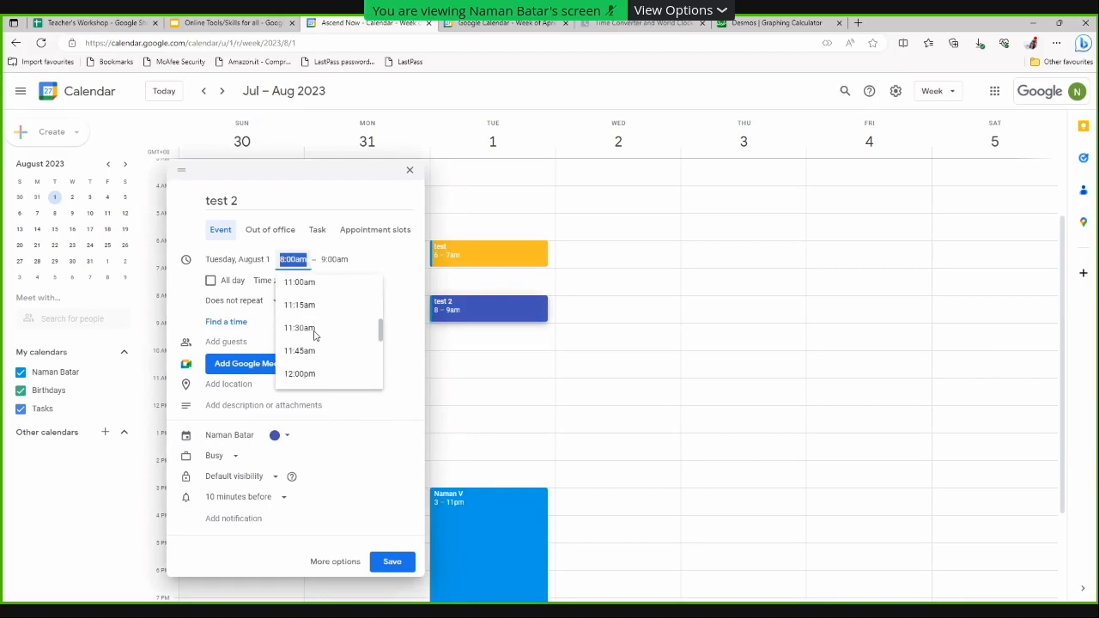
click(319, 354)
Set the "test 2" event's time zone to (GMT+01:00) United Kingdom Time
click(276, 284)
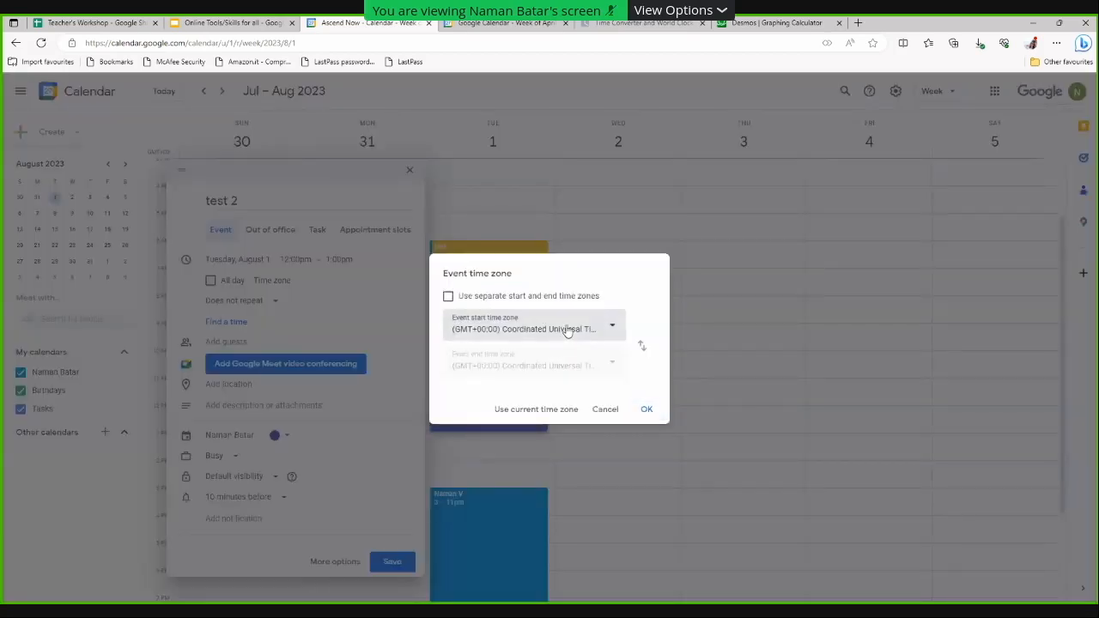
click(631, 339)
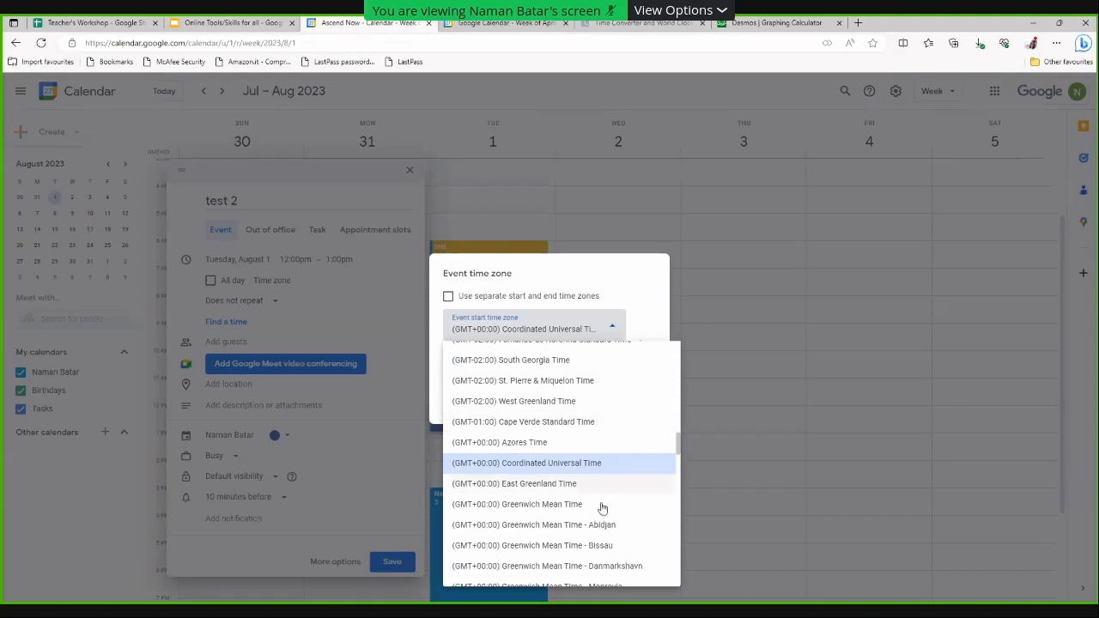
scroll(614, 449, up, 1)
scroll(614, 449, up, 2)
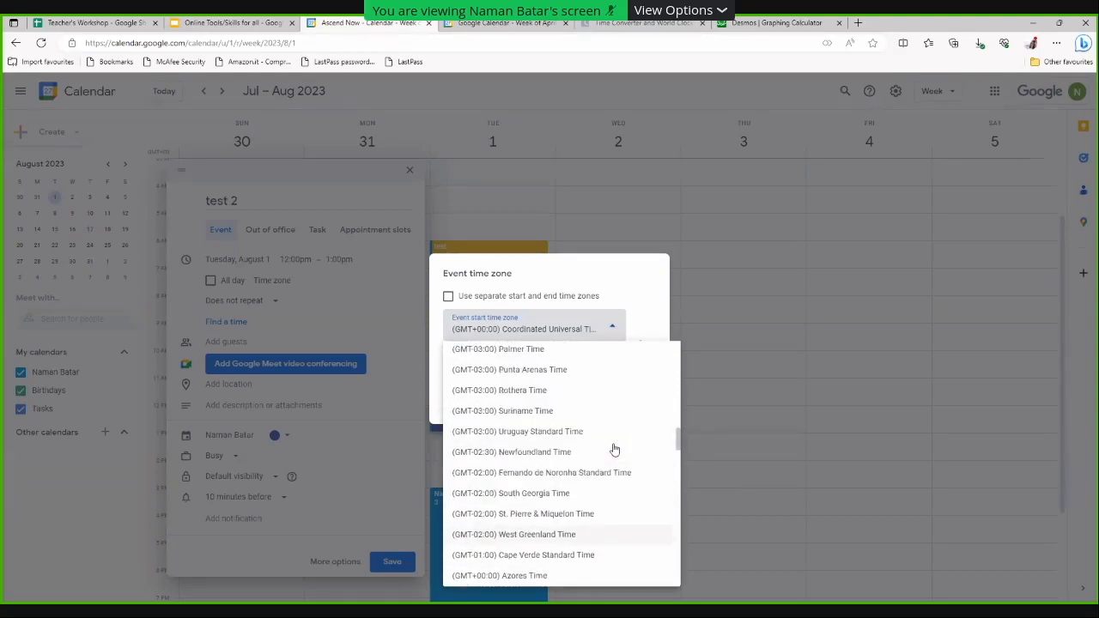
scroll(614, 449, down, 2)
scroll(614, 449, down, 4)
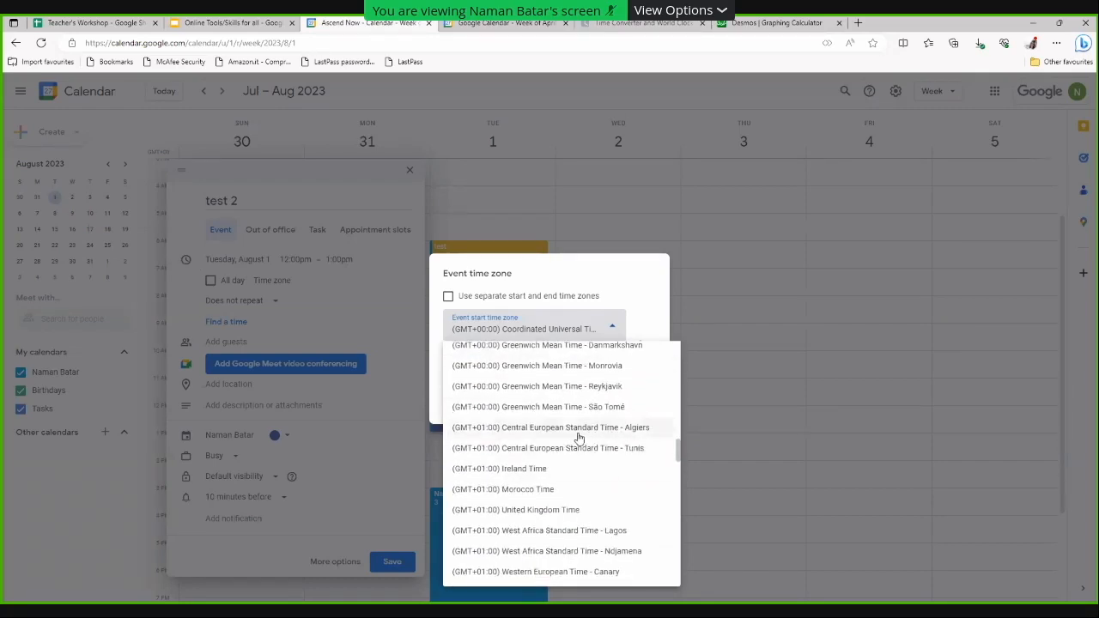
click(579, 513)
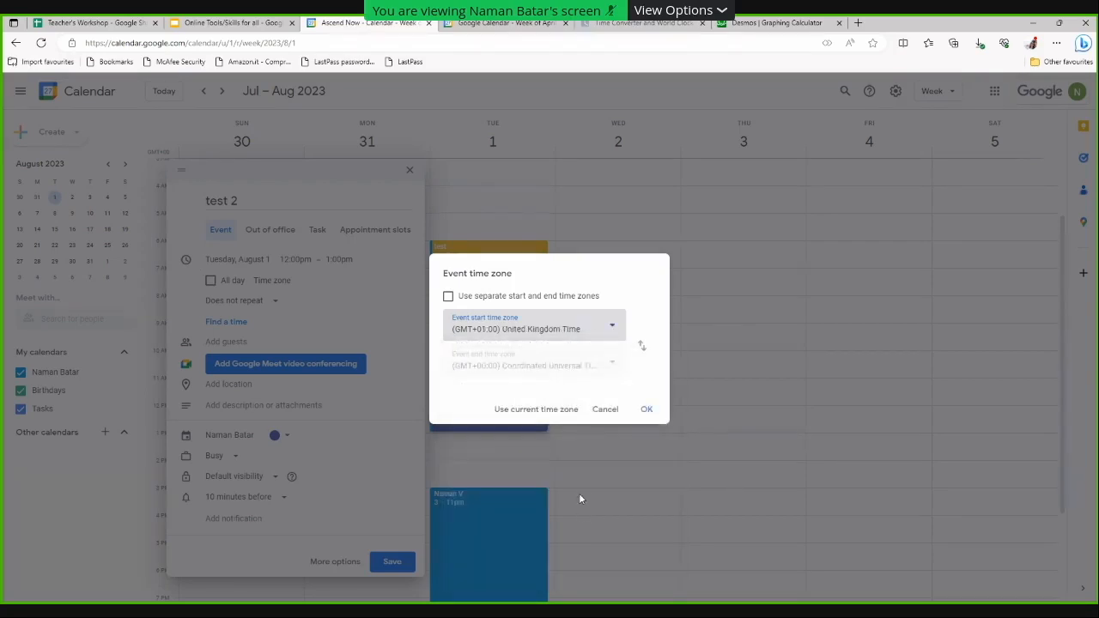
click(644, 411)
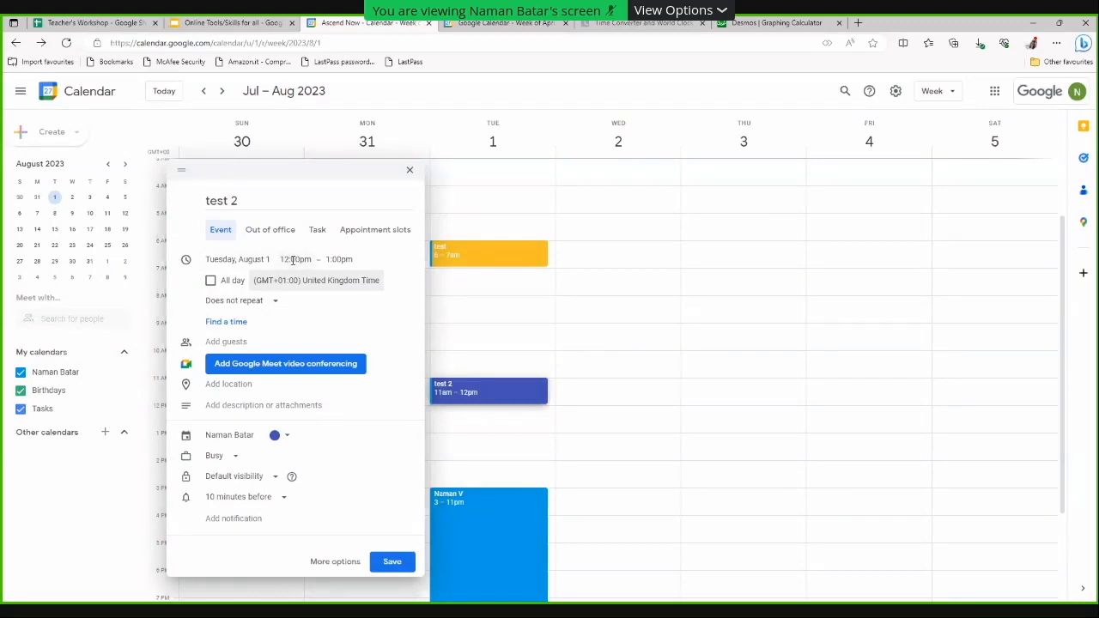
Save the "test 2" event, then view its details and close them
click(402, 560)
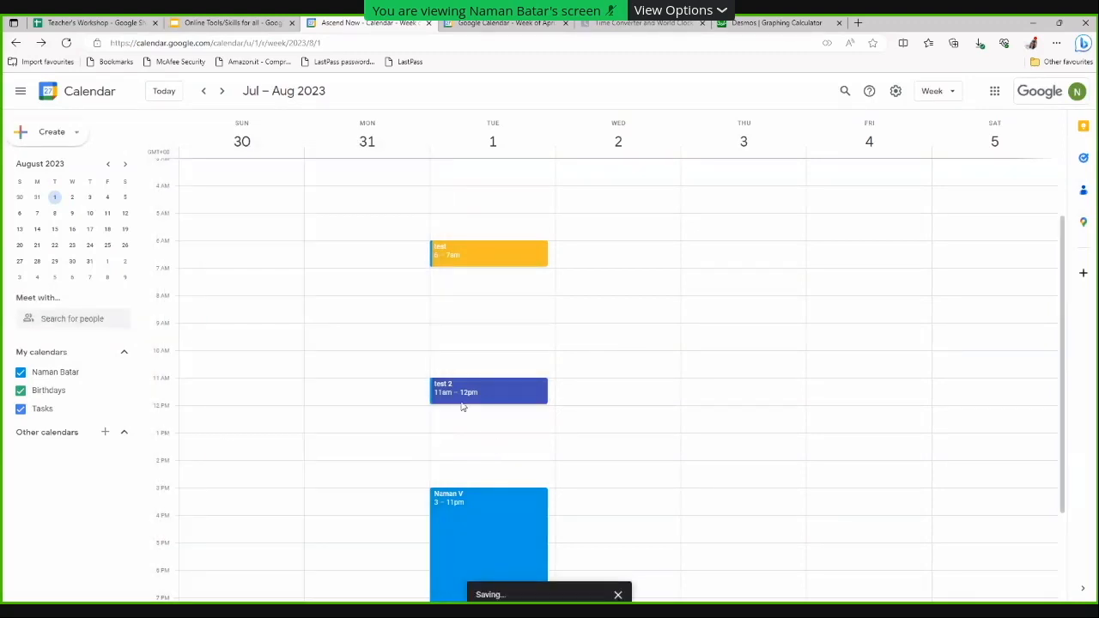
click(472, 394)
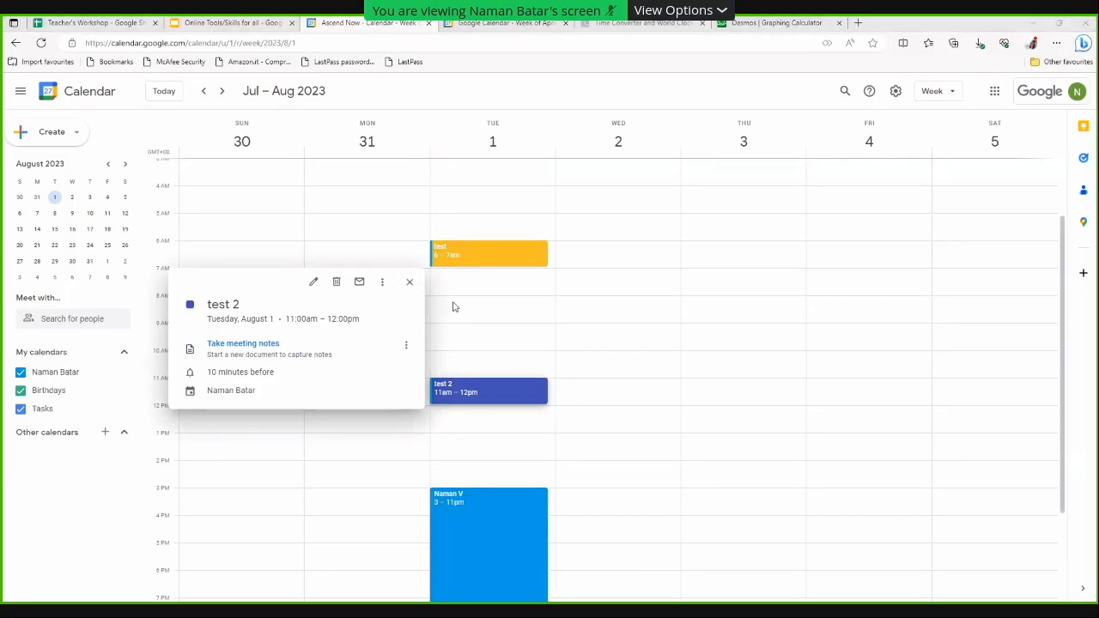
click(408, 282)
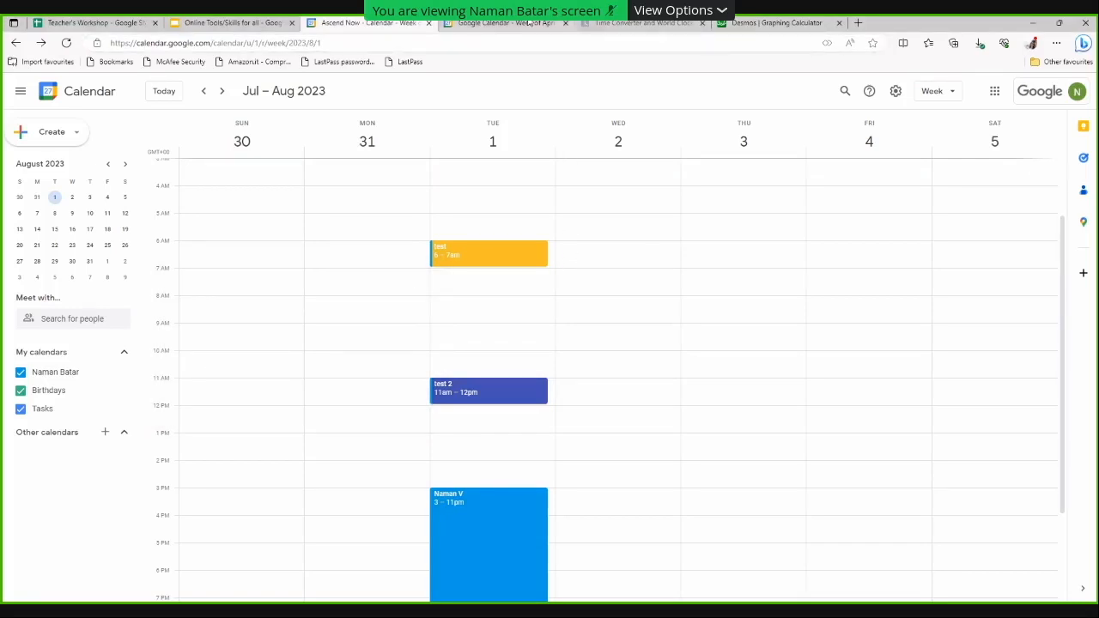
Switch to the other Google Calendar and examine the color-coded events across the week of April 9, 2023
mouse_move(529, 23)
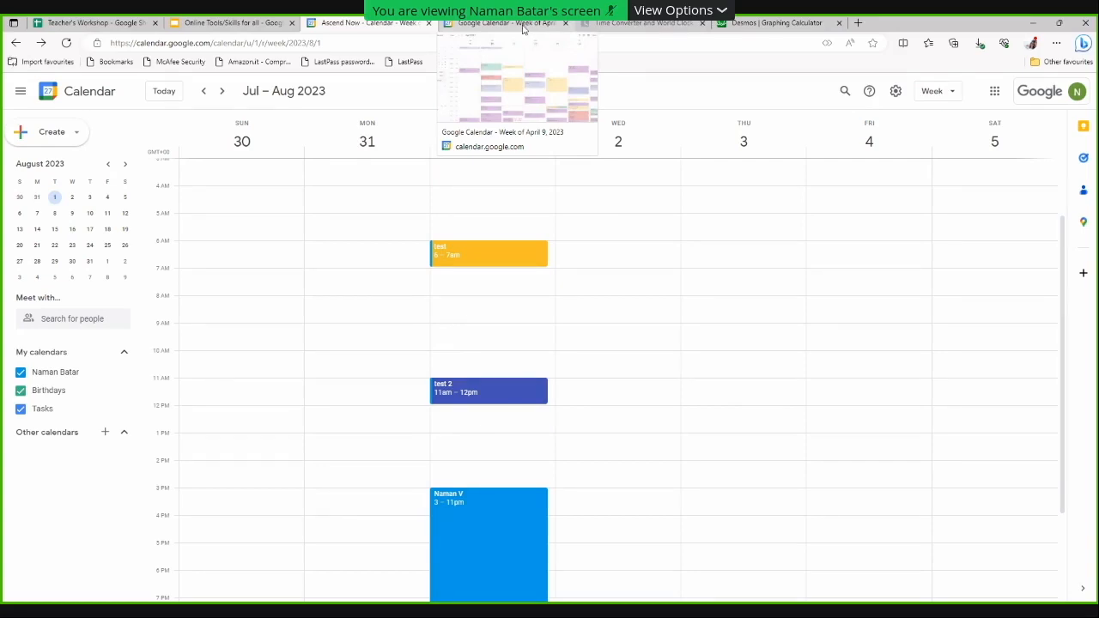
click(522, 27)
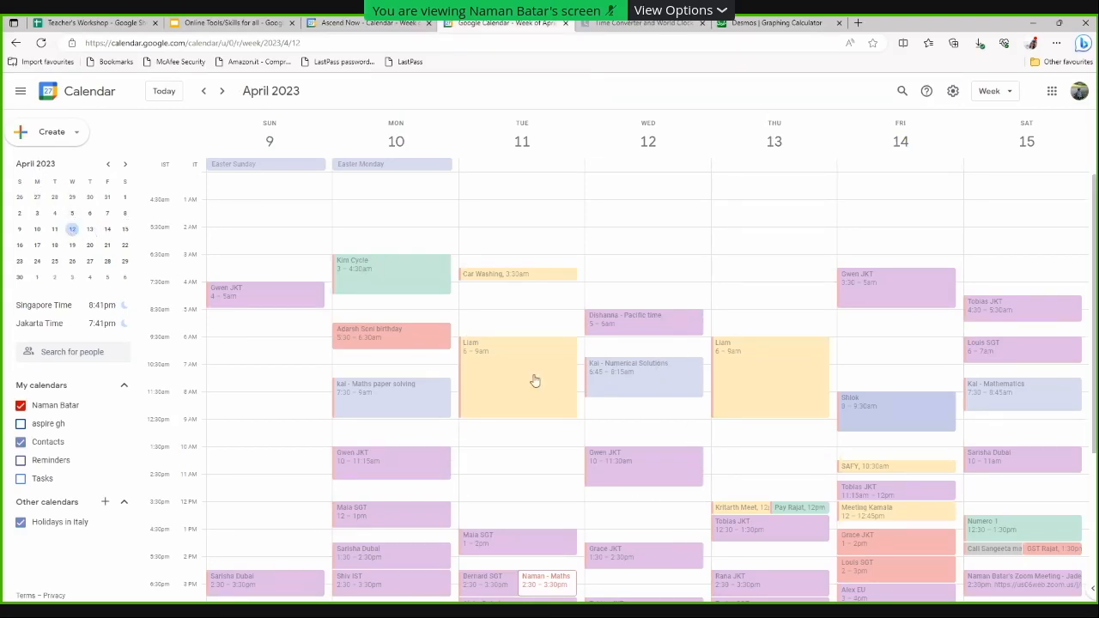
scroll(611, 390, down, 2)
scroll(611, 391, down, 2)
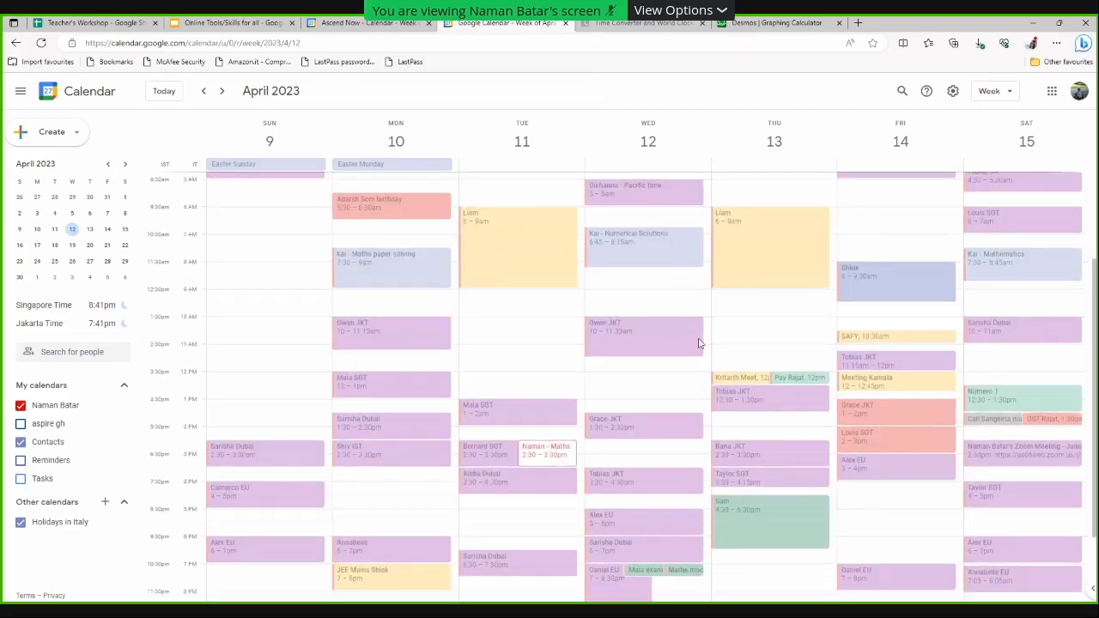
scroll(427, 373, down, 2)
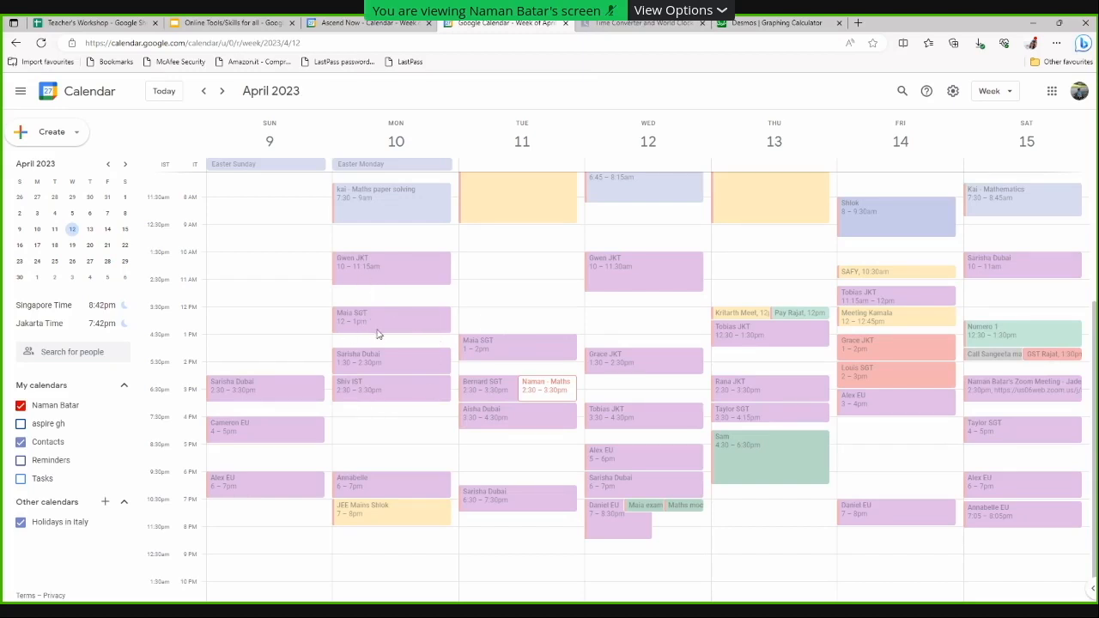
scroll(346, 321, up, 5)
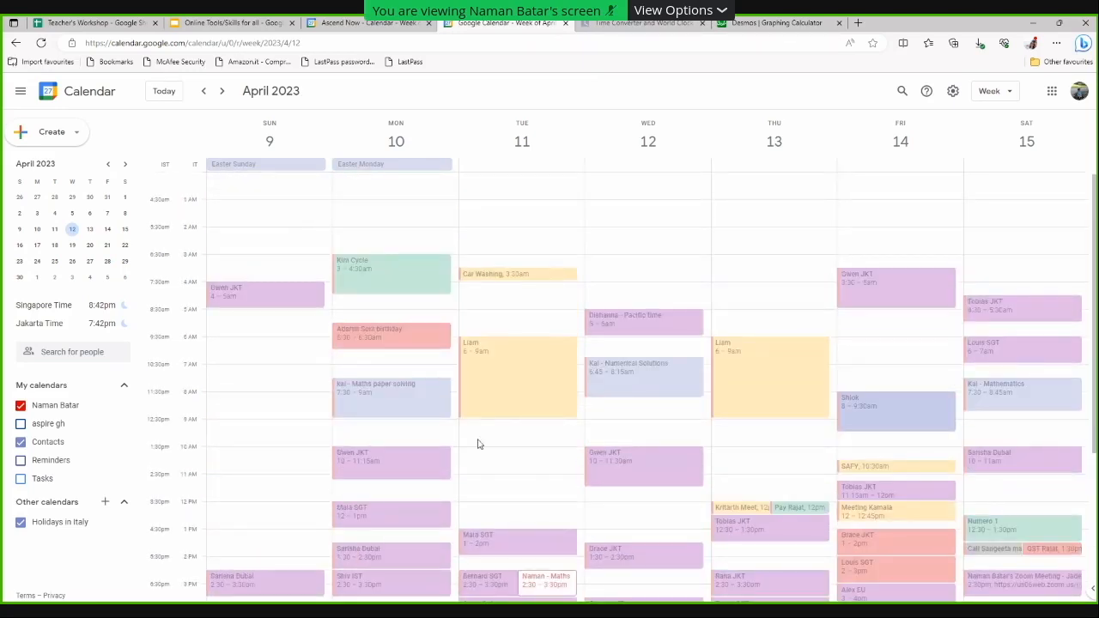
scroll(939, 442, down, 3)
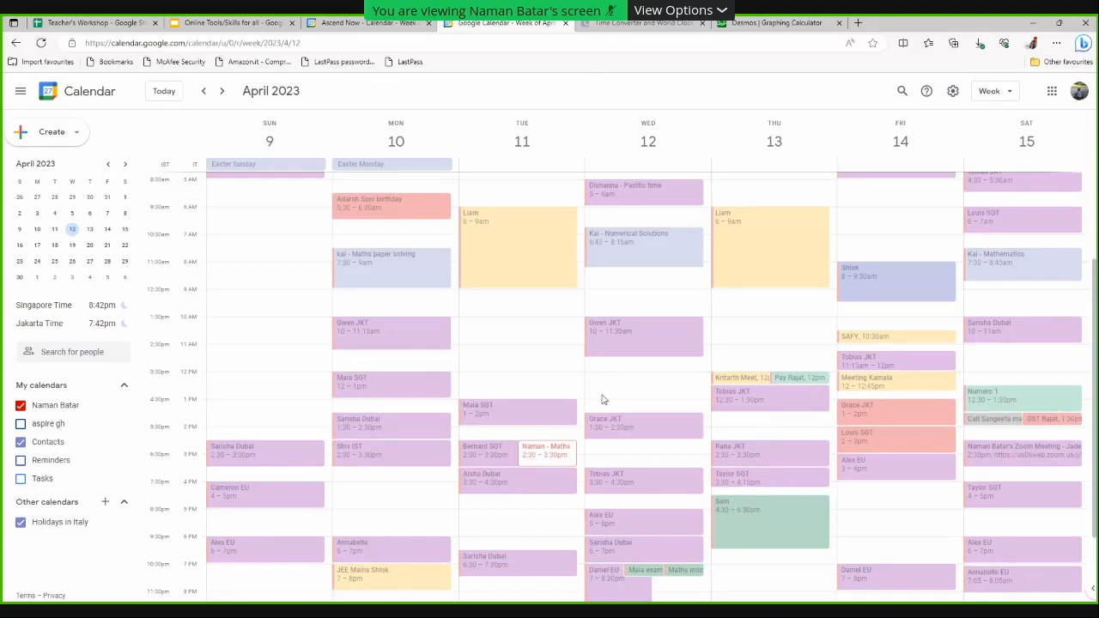
scroll(541, 358, down, 1)
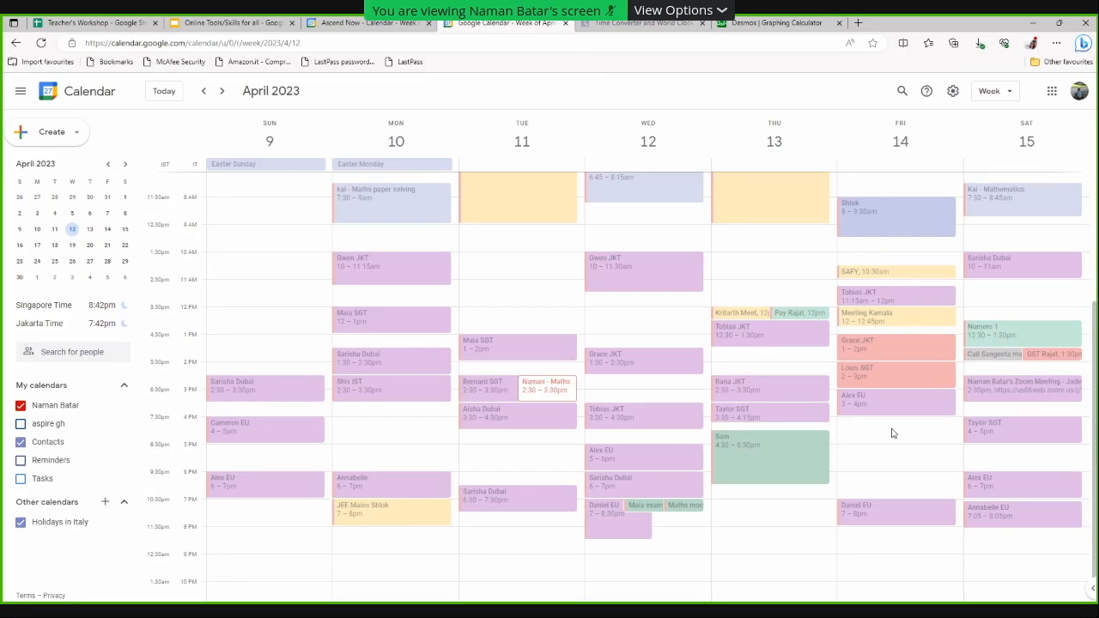
Switch back to the Ascend Now calendar and give the August 1 "test" event a custom weekly recurrence on Tuesday and Thursday
click(384, 24)
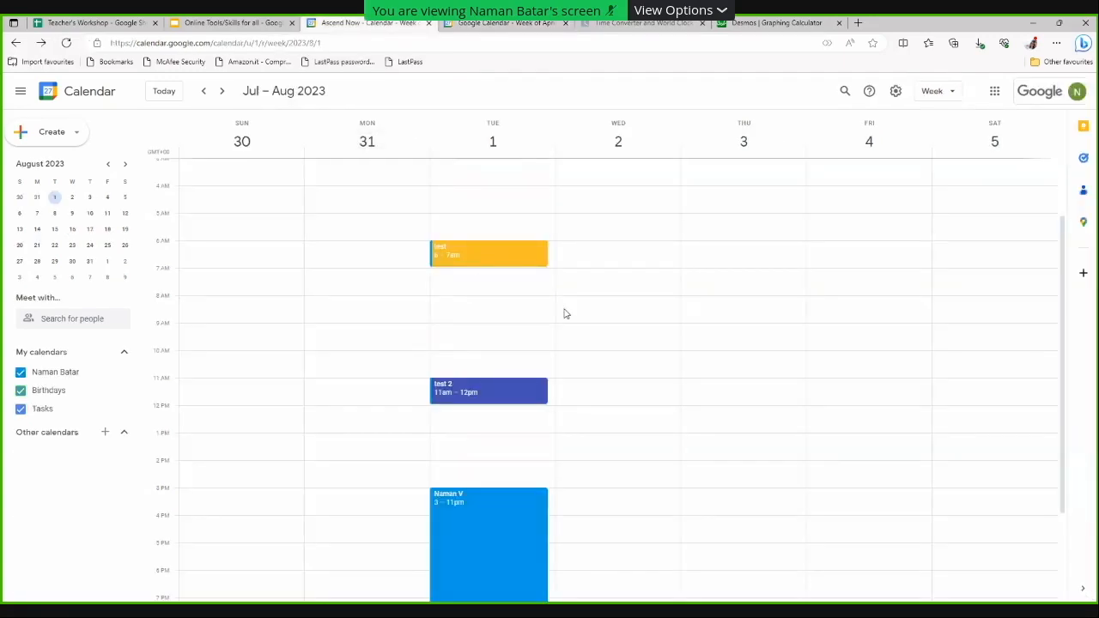
click(499, 257)
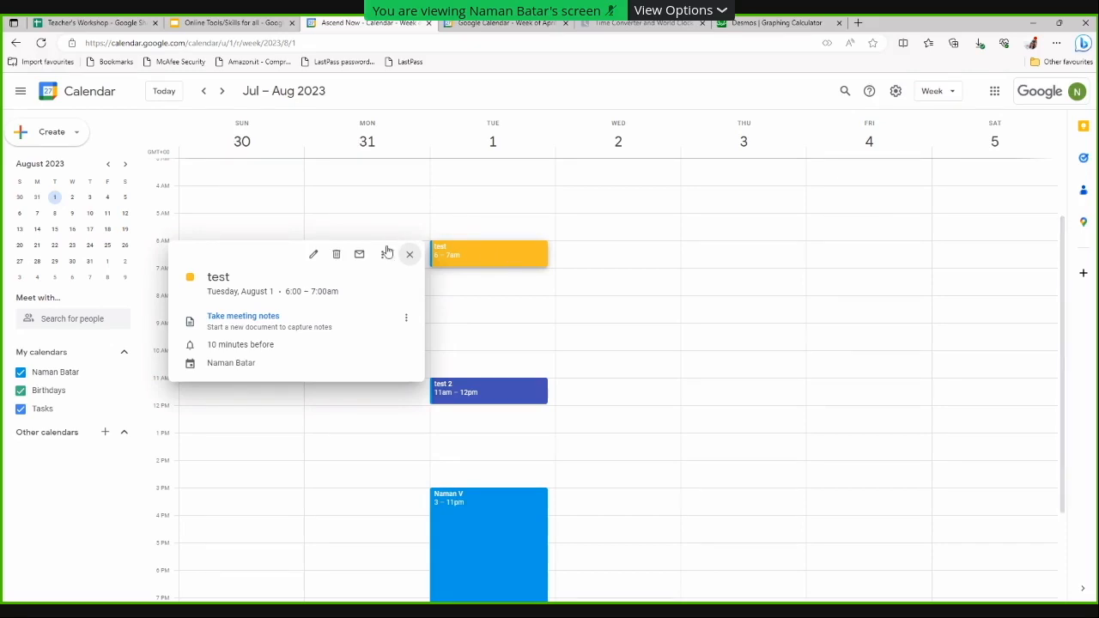
click(314, 257)
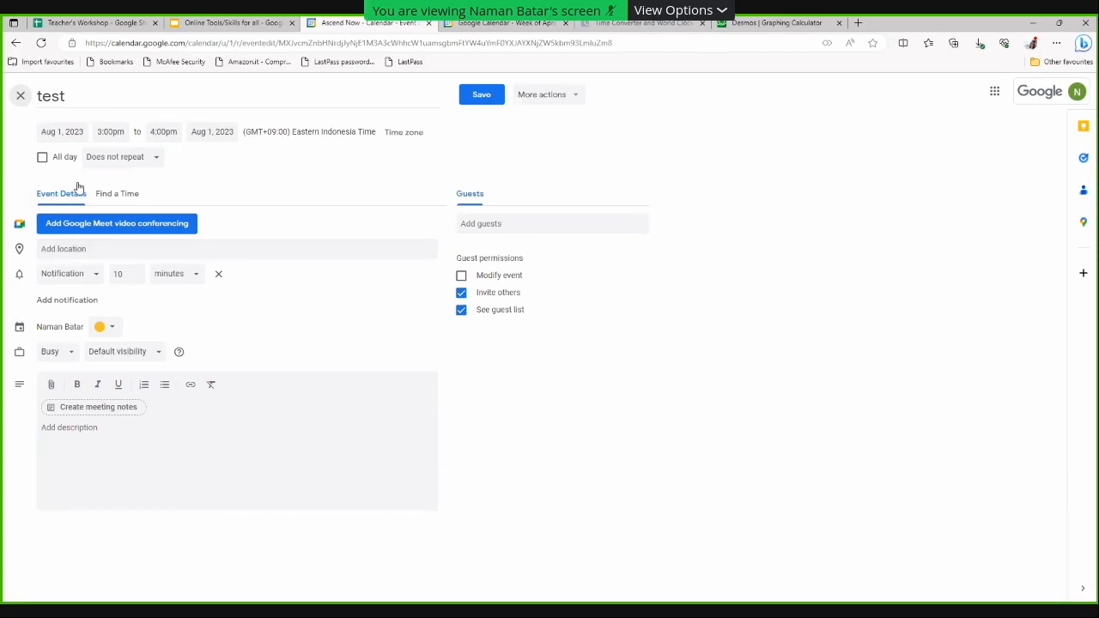
click(125, 160)
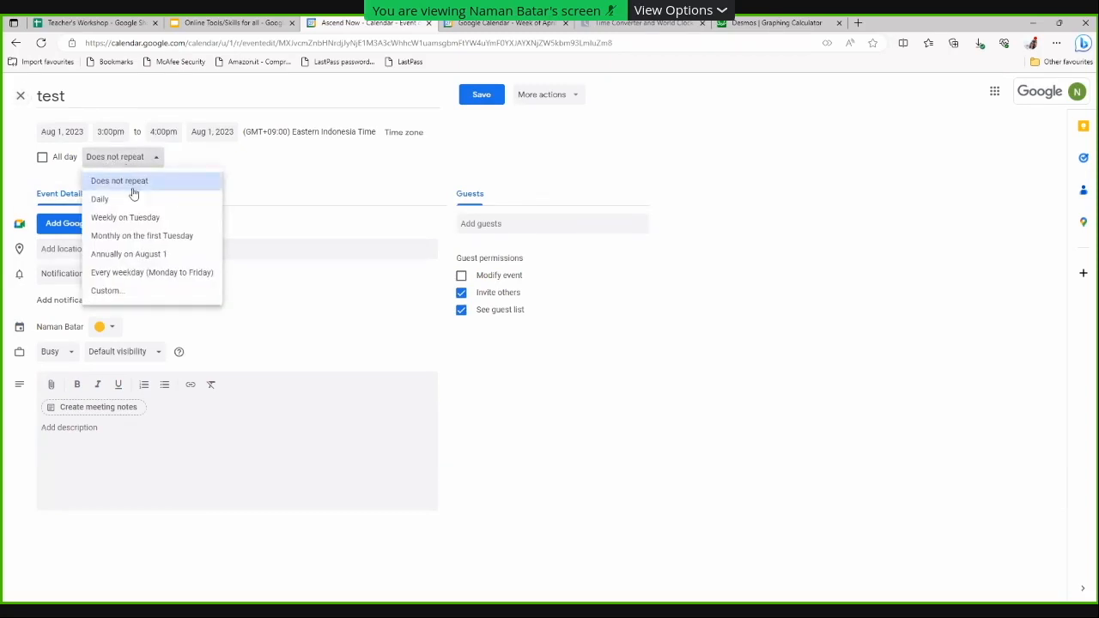
click(136, 295)
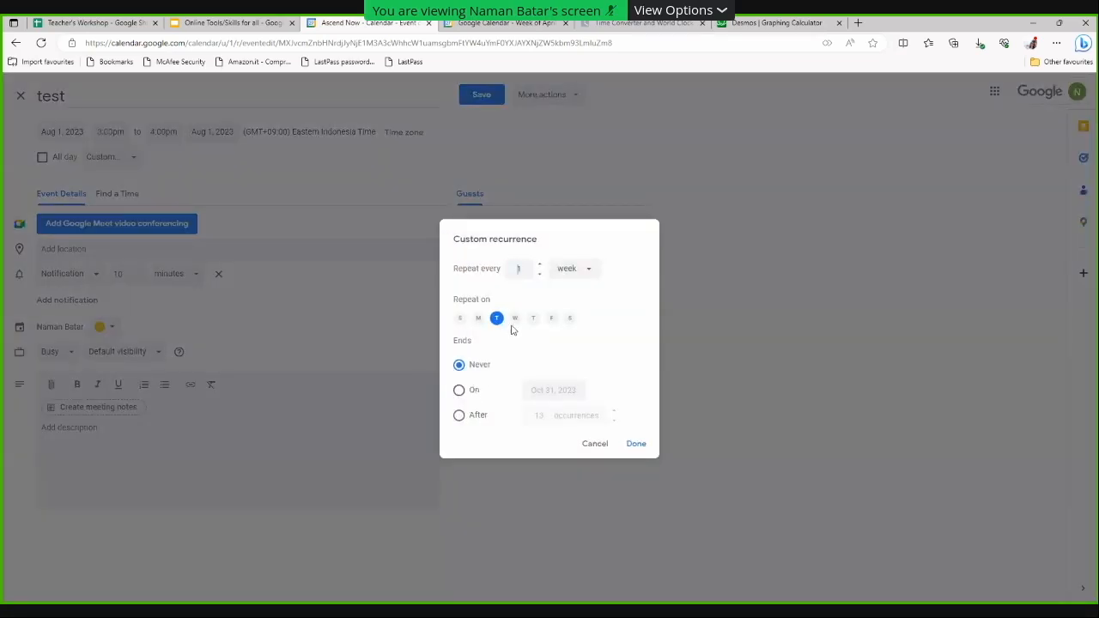
click(534, 320)
End the "test" event's recurrence on Dec 31, 2023 and save the event
click(460, 391)
click(537, 394)
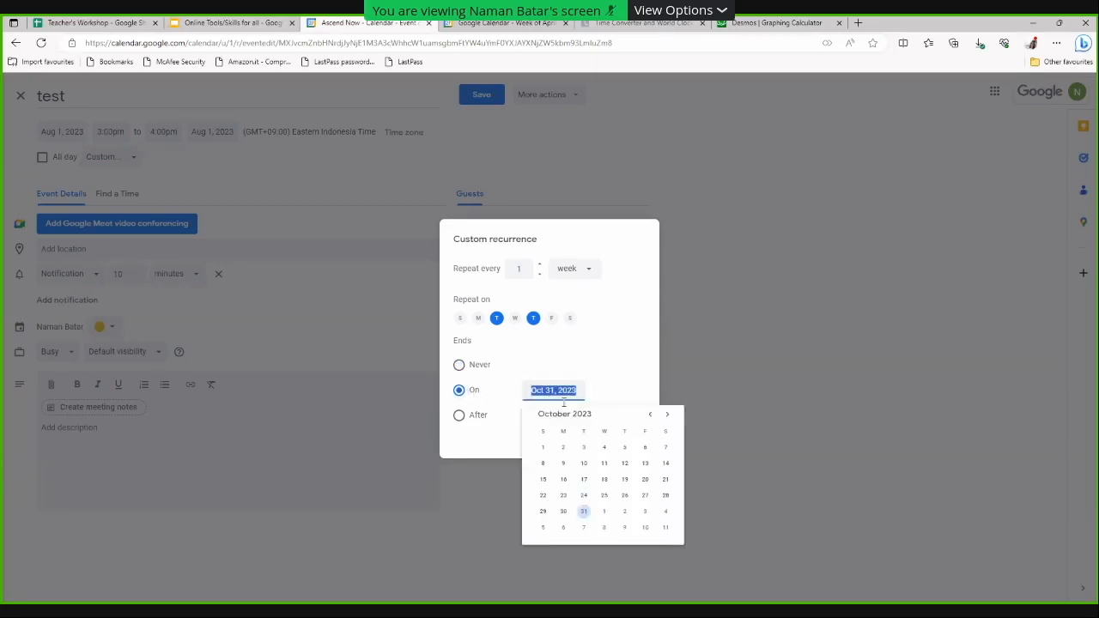
click(667, 415)
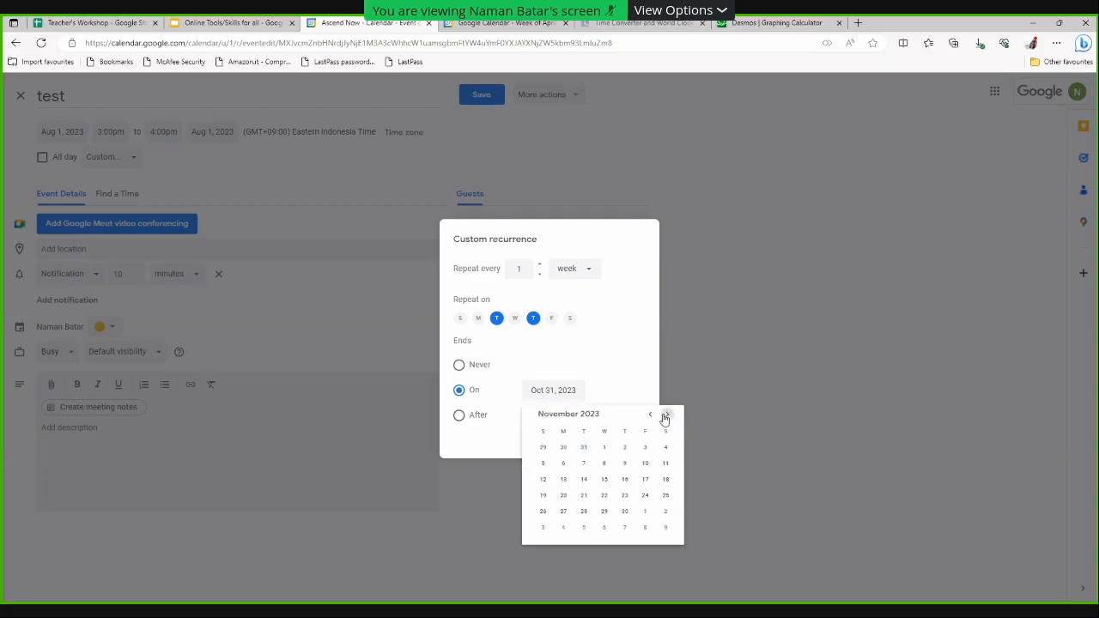
click(668, 416)
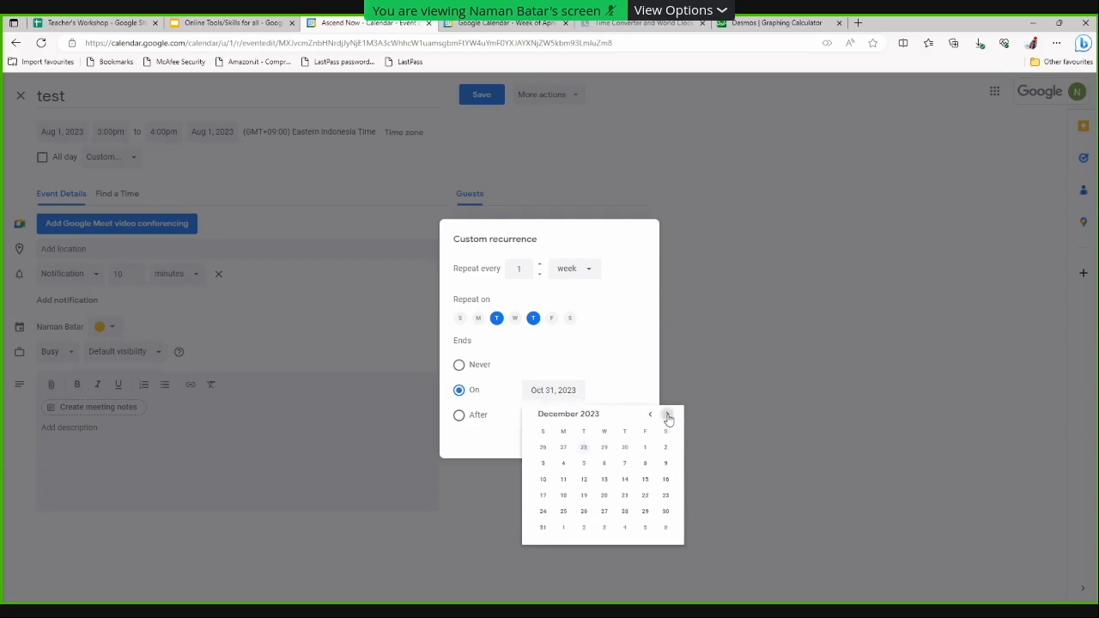
click(544, 527)
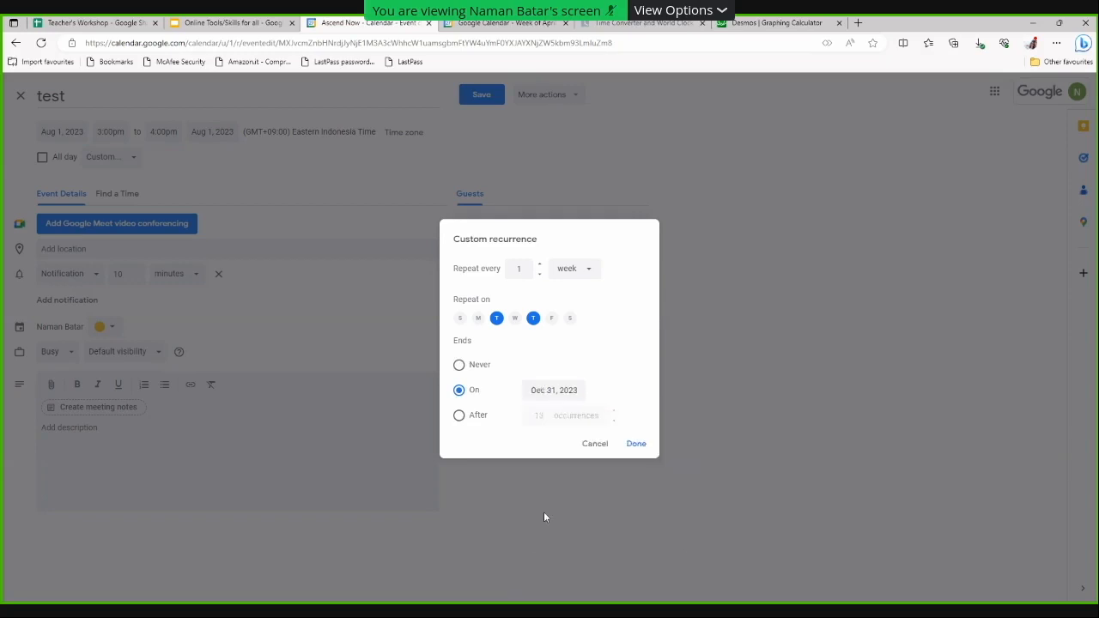
click(636, 444)
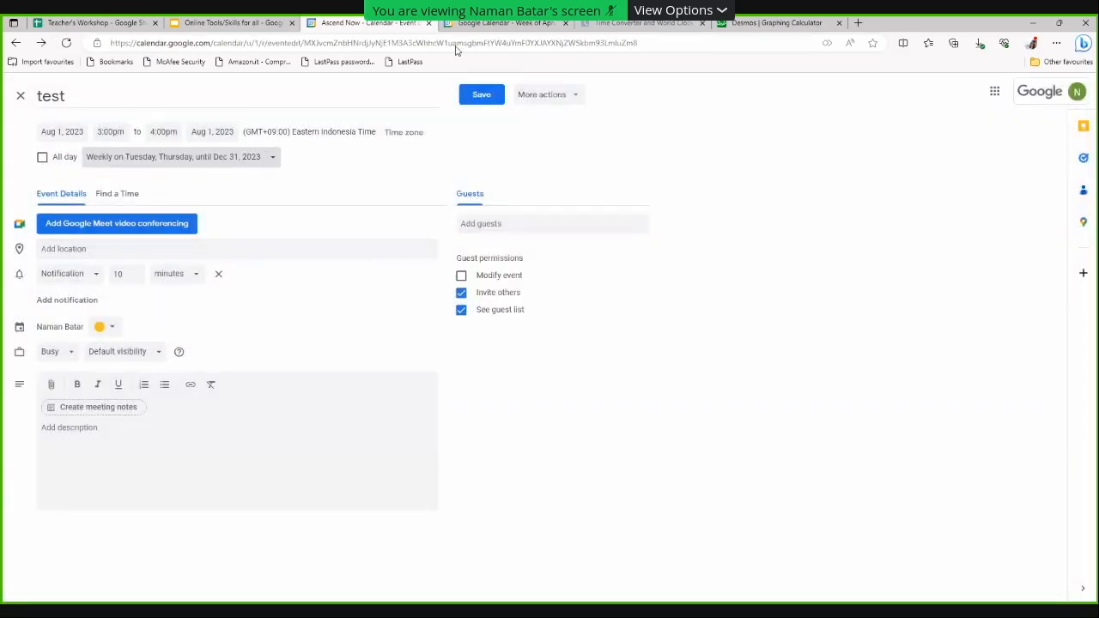
click(482, 96)
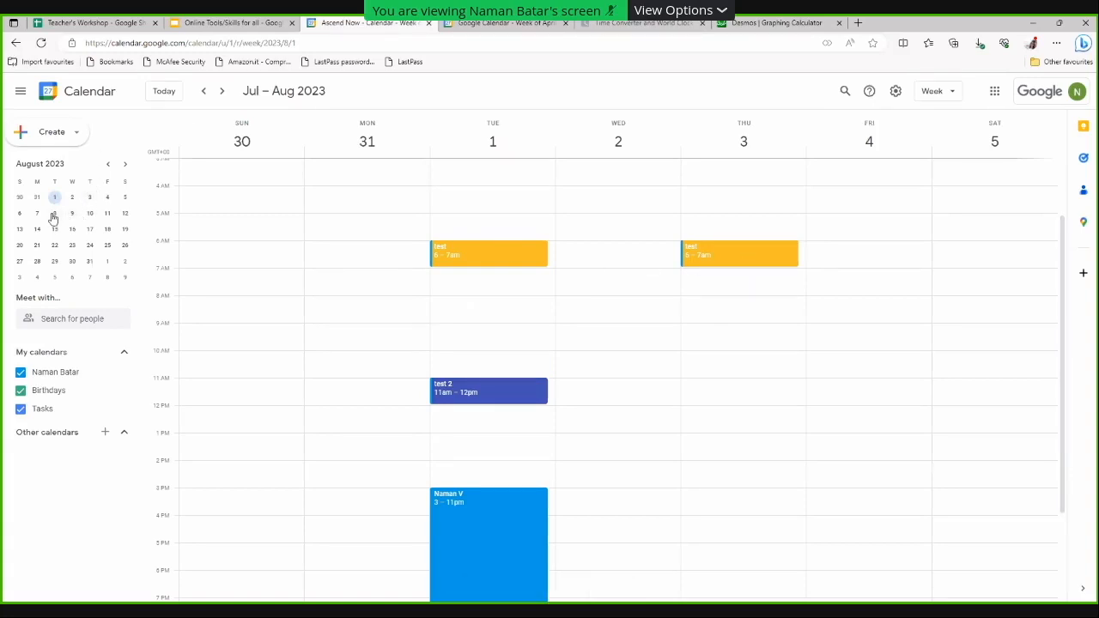
Check the repeated "test" event in the weeks of August 6 and 13, December 24 and December 31, 2023
click(73, 214)
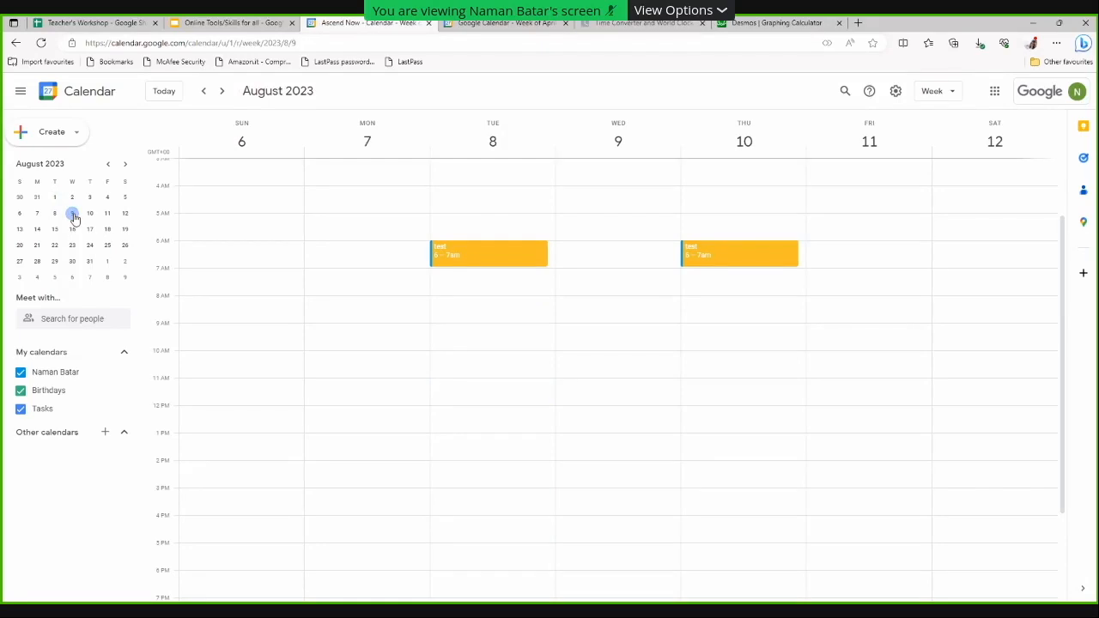
click(72, 229)
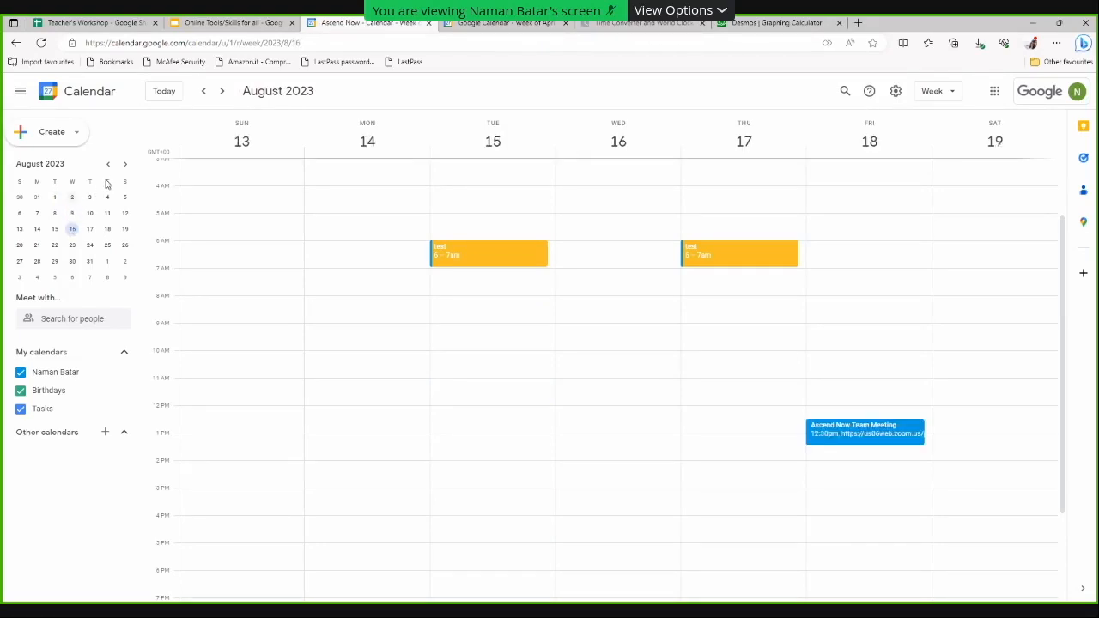
click(124, 165)
click(125, 165)
click(124, 165)
click(124, 165)
click(124, 165)
click(107, 164)
click(57, 262)
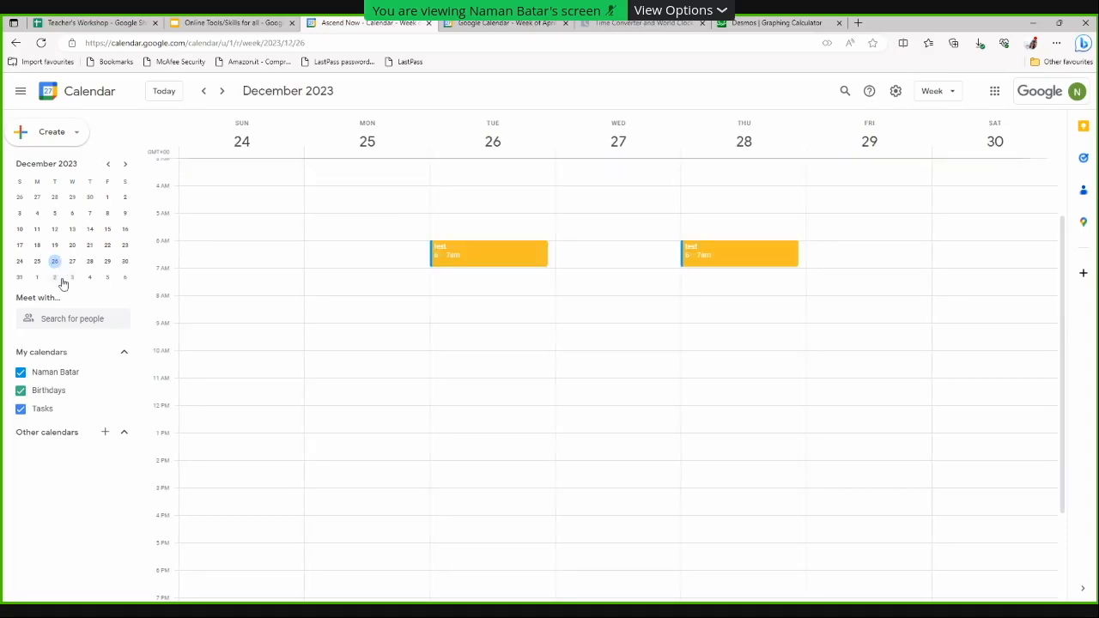
click(57, 277)
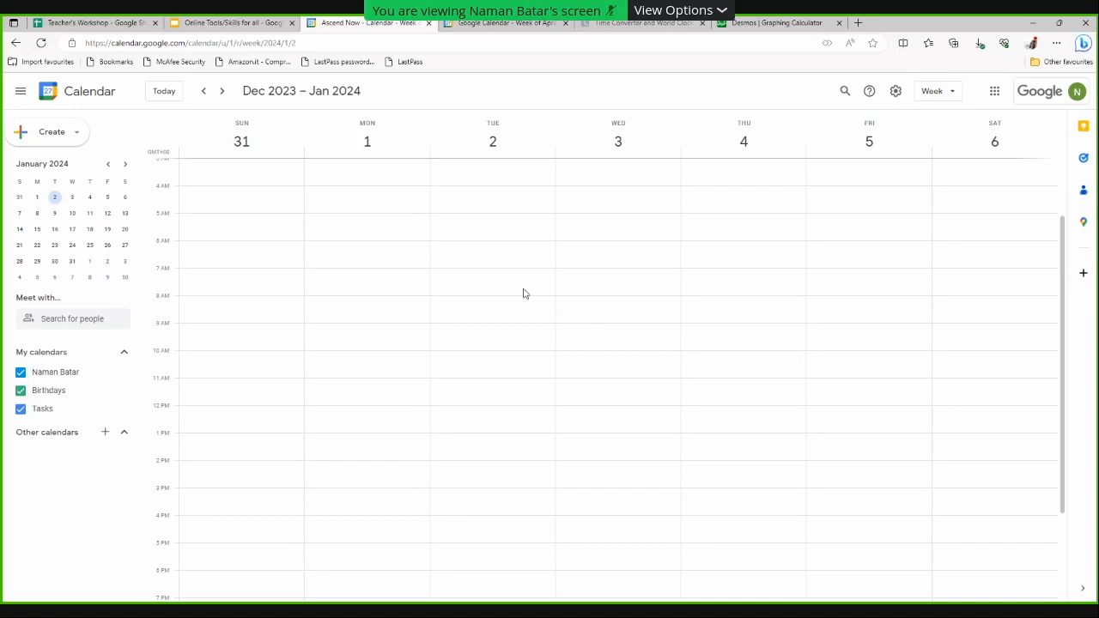
Go back to the week of July 23, 2023 and read through the details of the "Online Tools - Teacher Training - AN" event
click(107, 165)
click(107, 164)
click(107, 165)
click(108, 165)
click(108, 165)
click(107, 164)
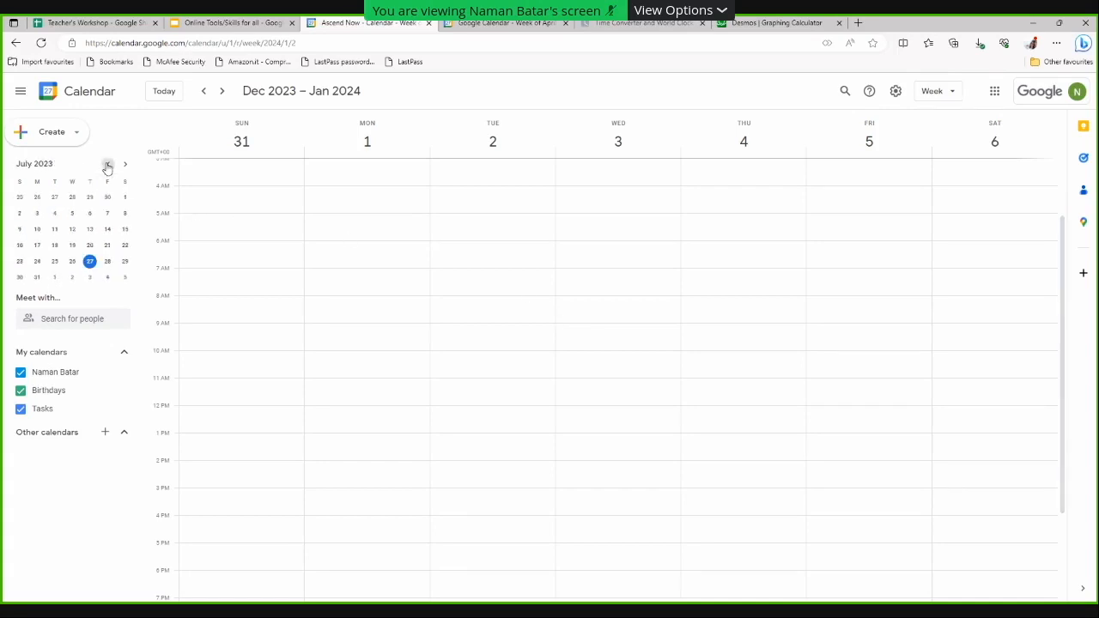
click(72, 261)
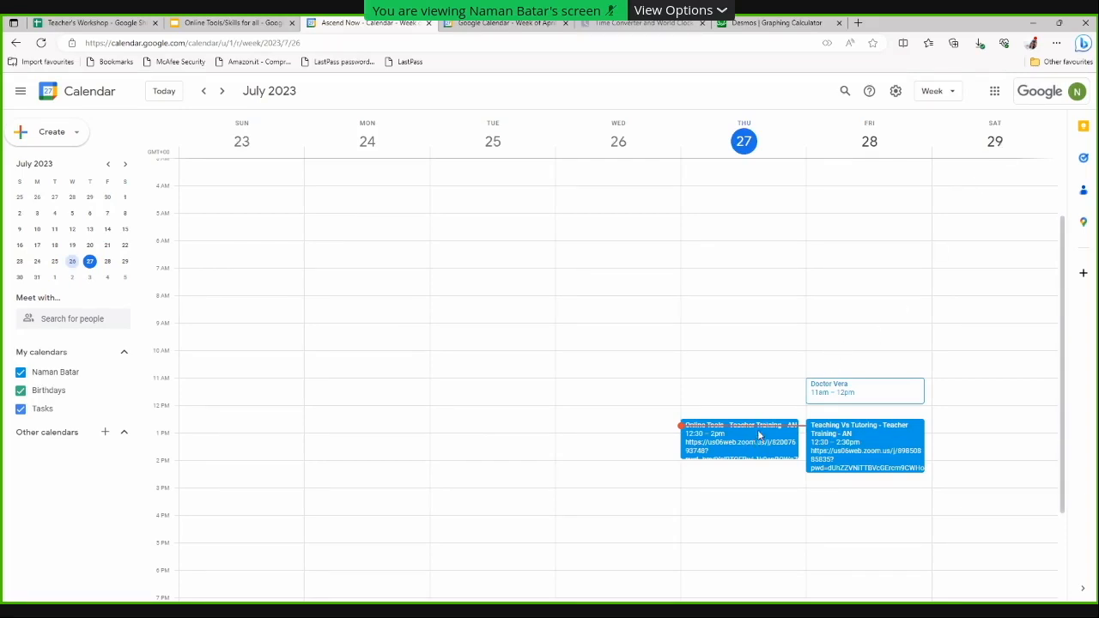
click(761, 437)
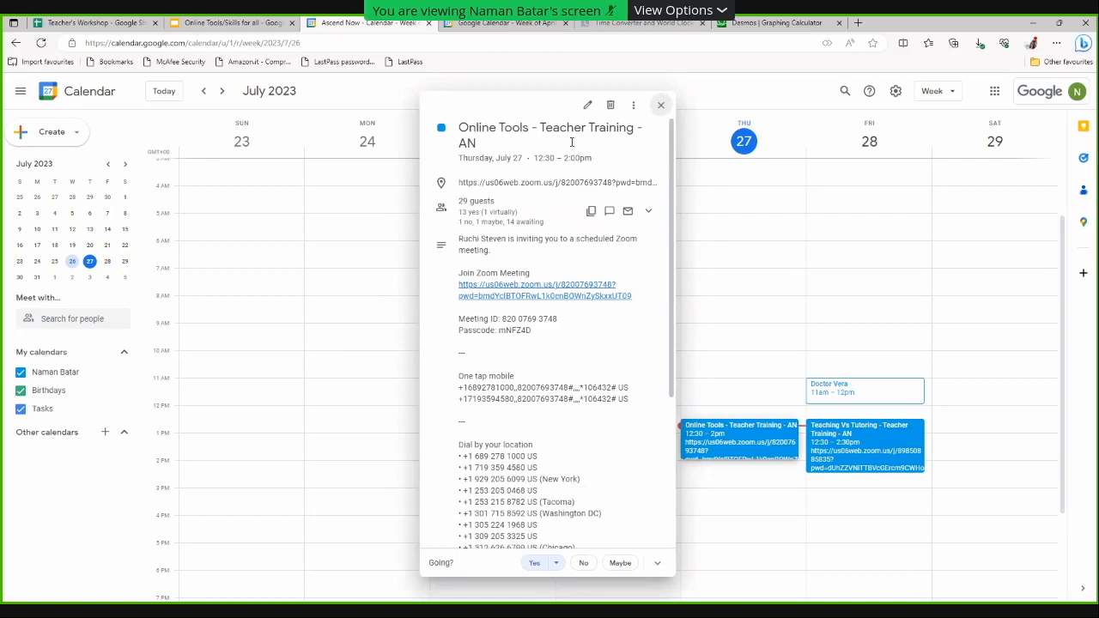
scroll(549, 360, down, 2)
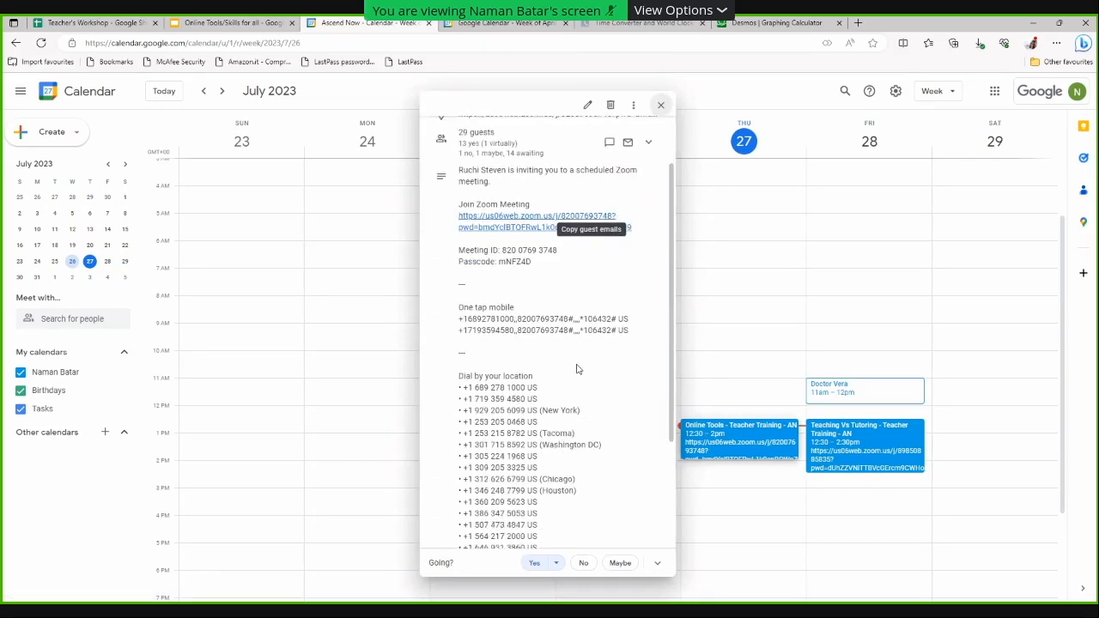
scroll(558, 395, down, 1)
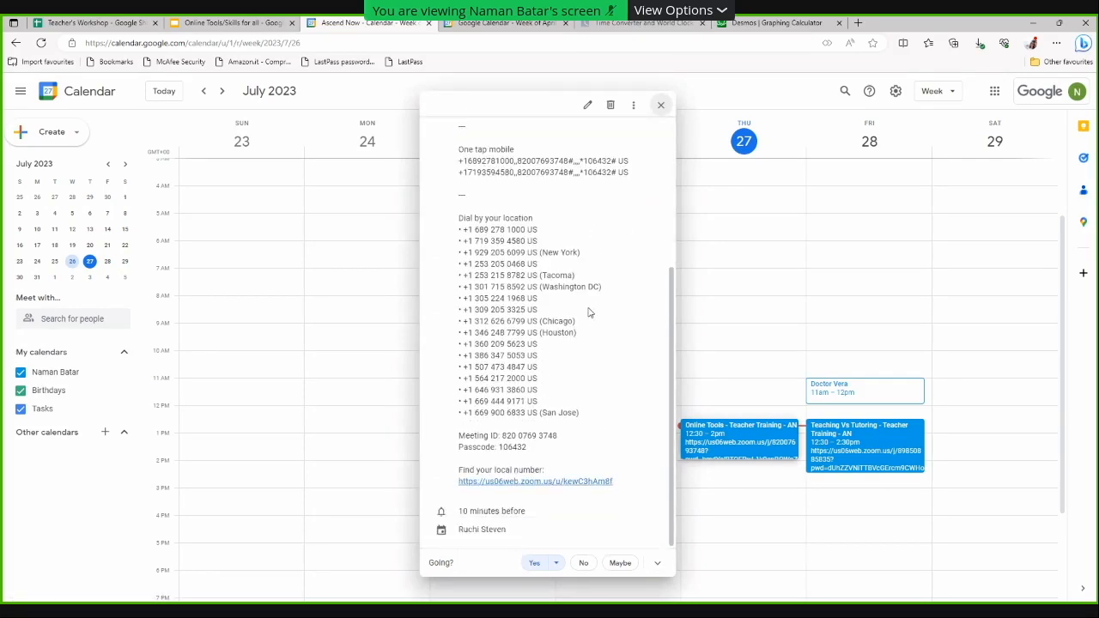
scroll(589, 312, up, 2)
scroll(589, 313, up, 1)
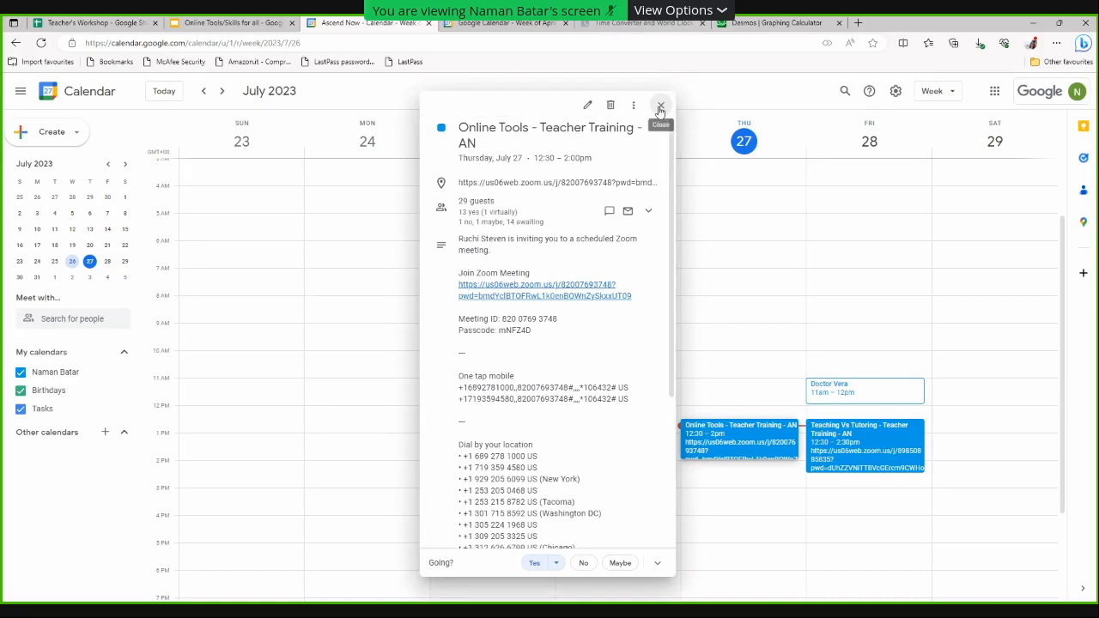
Open the August 1 "test" event for editing and add a colleague as a guest by e-mail address
click(74, 274)
click(489, 255)
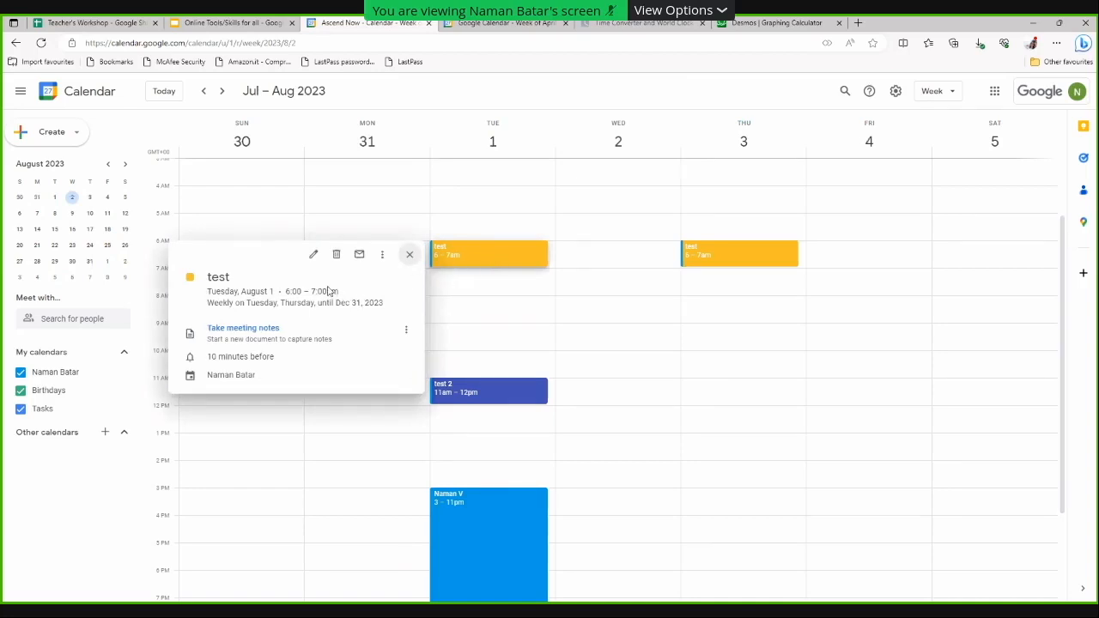
click(382, 256)
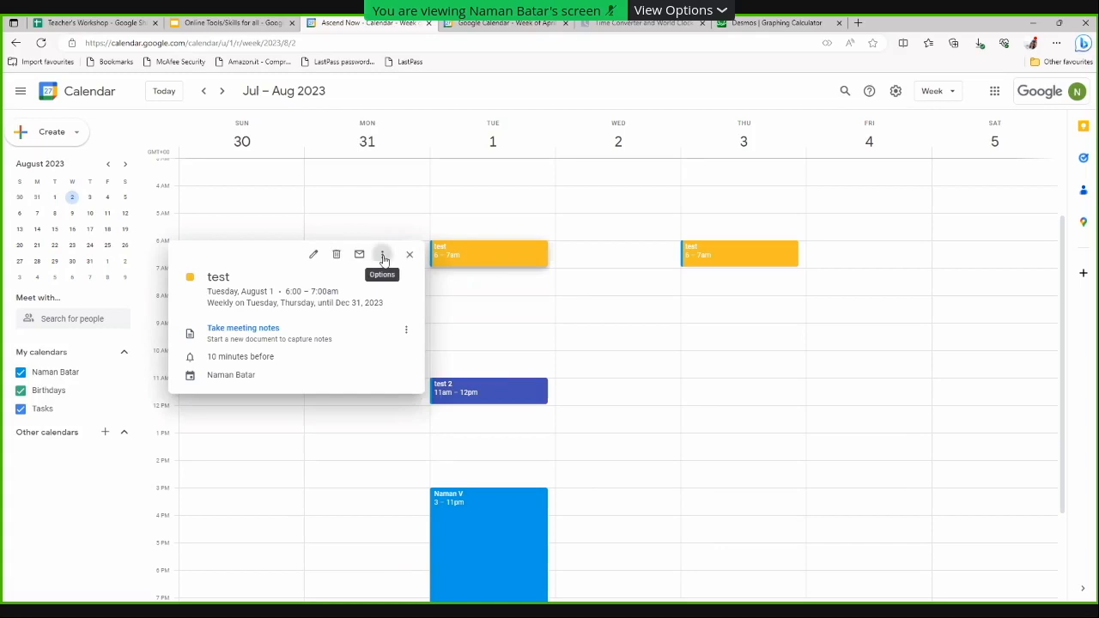
click(313, 255)
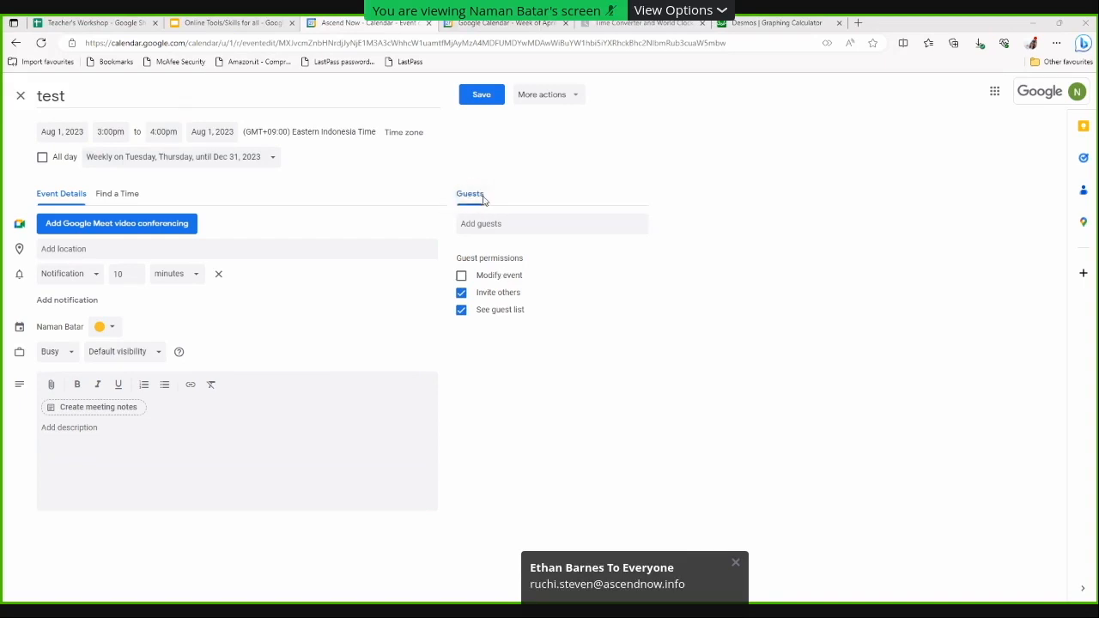
click(481, 225)
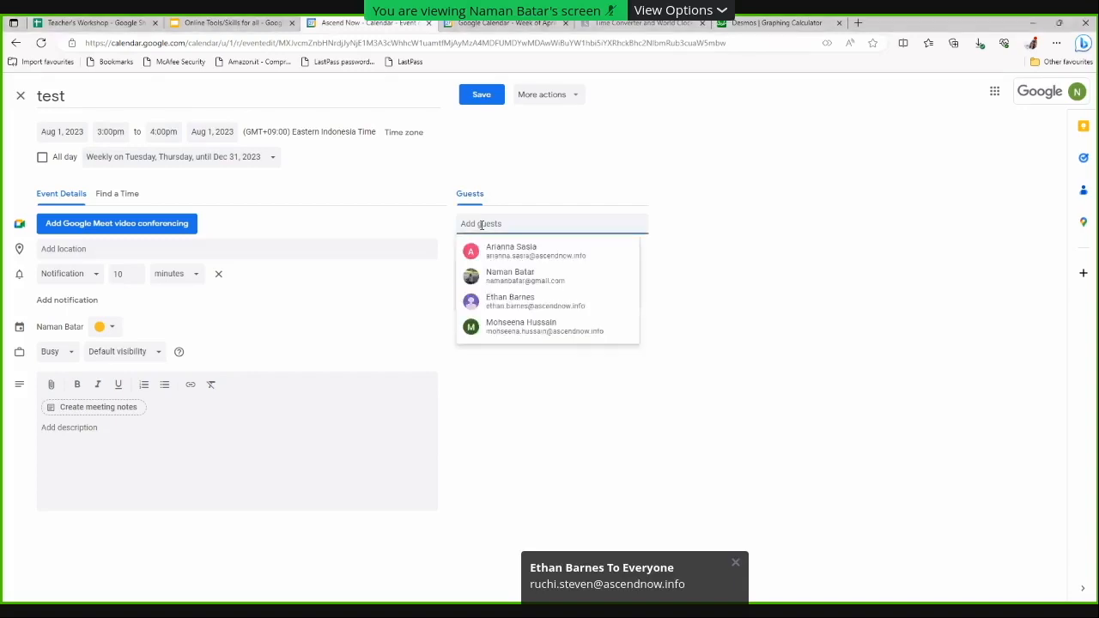
key(ctrl+v)
click(557, 251)
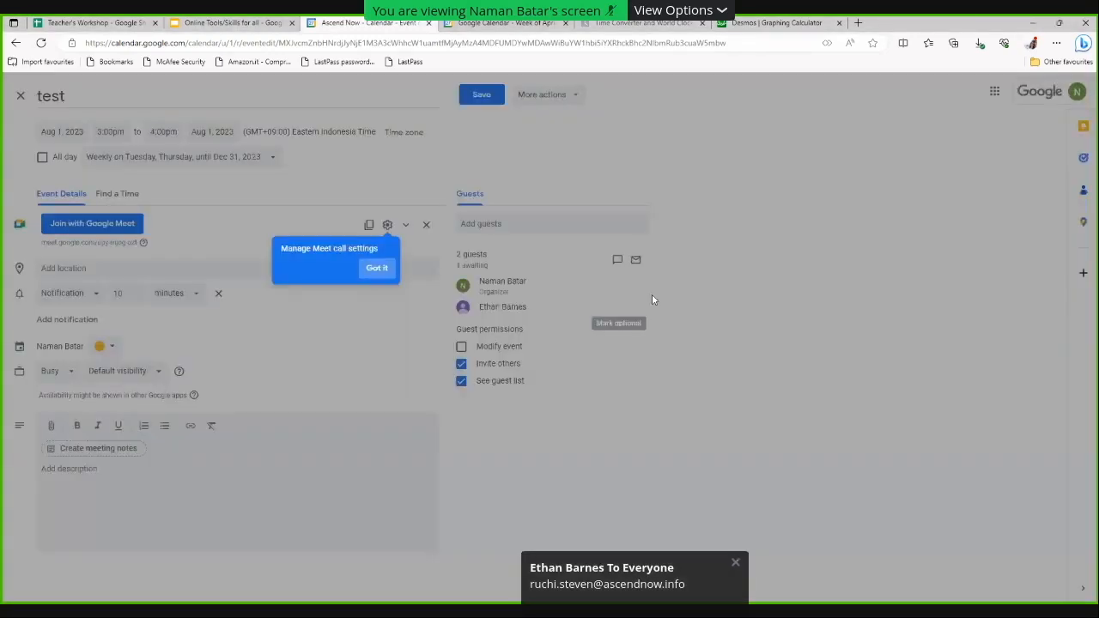
click(378, 269)
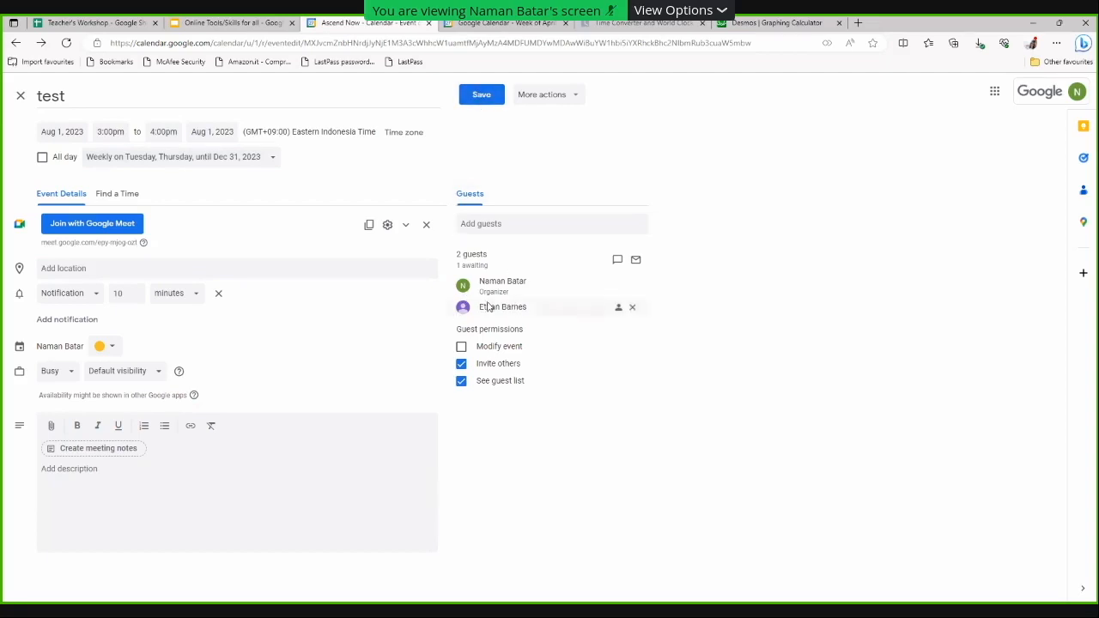
Save the guest change to all events in the "test" series and send the invitation e-mails
click(482, 95)
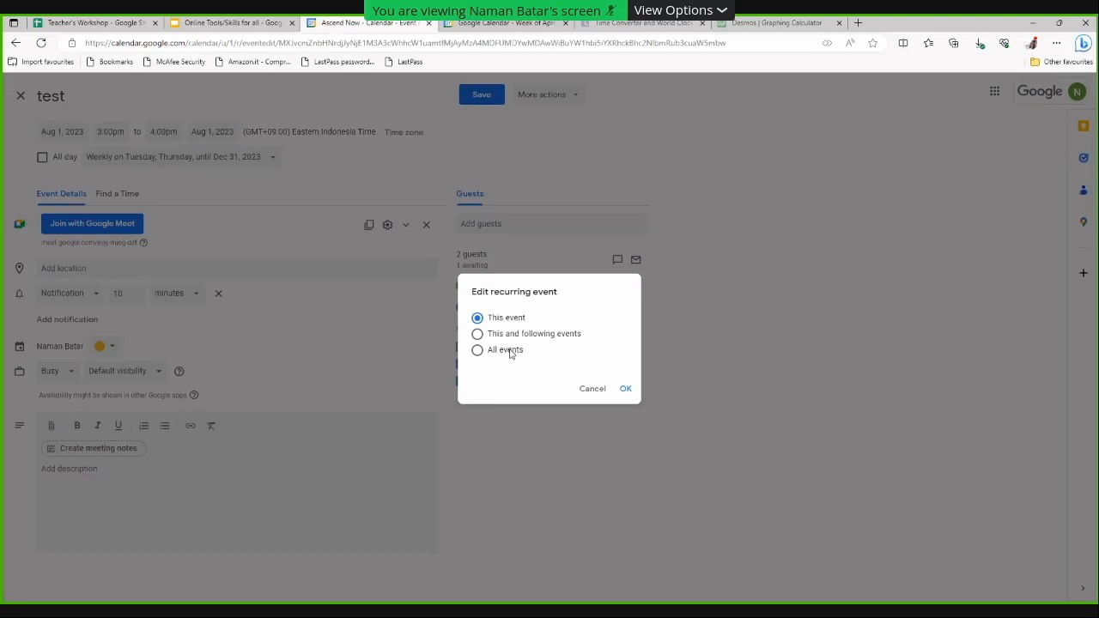
click(510, 352)
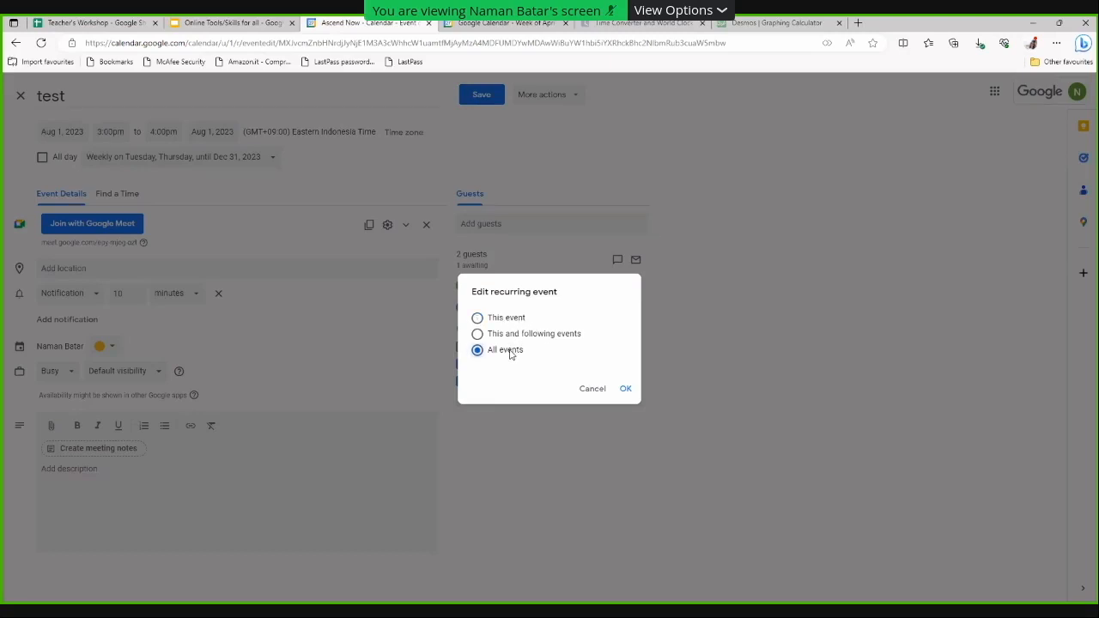
click(627, 388)
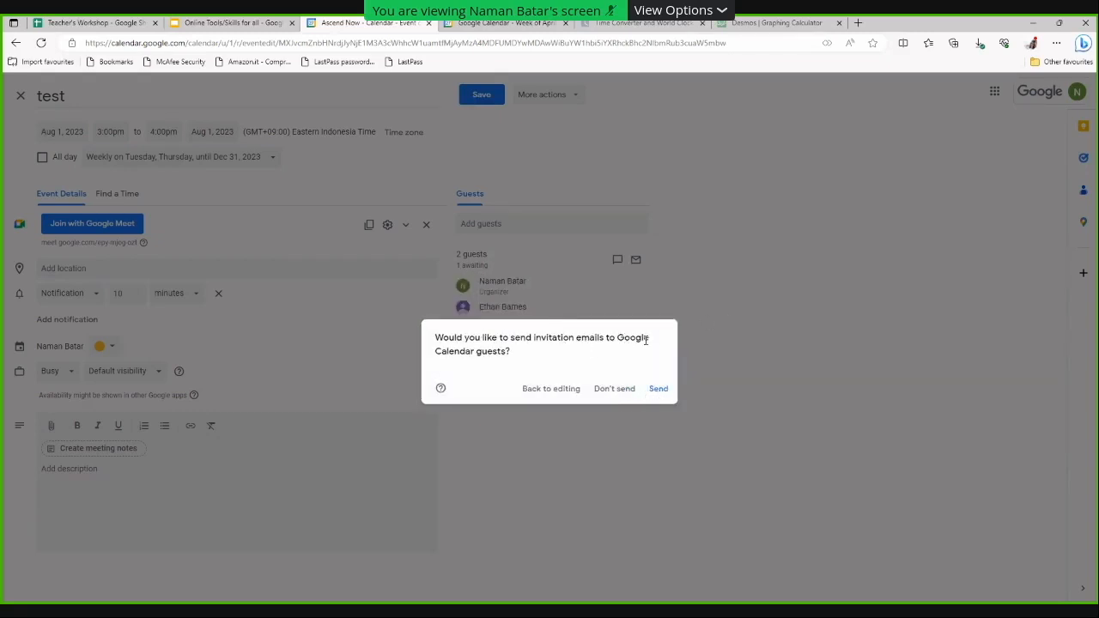
click(658, 390)
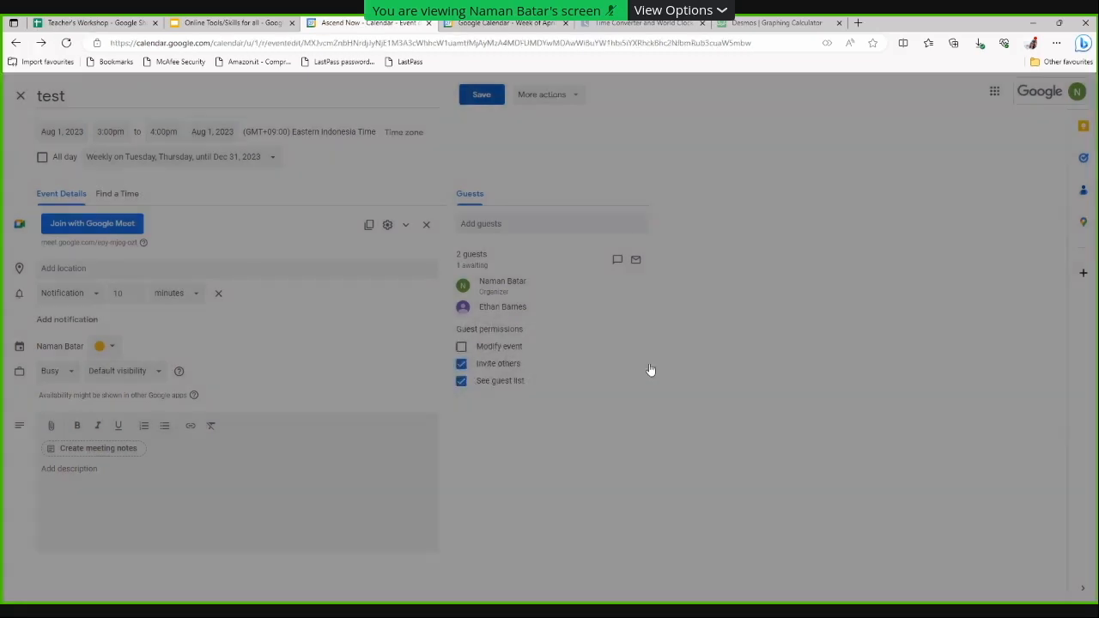